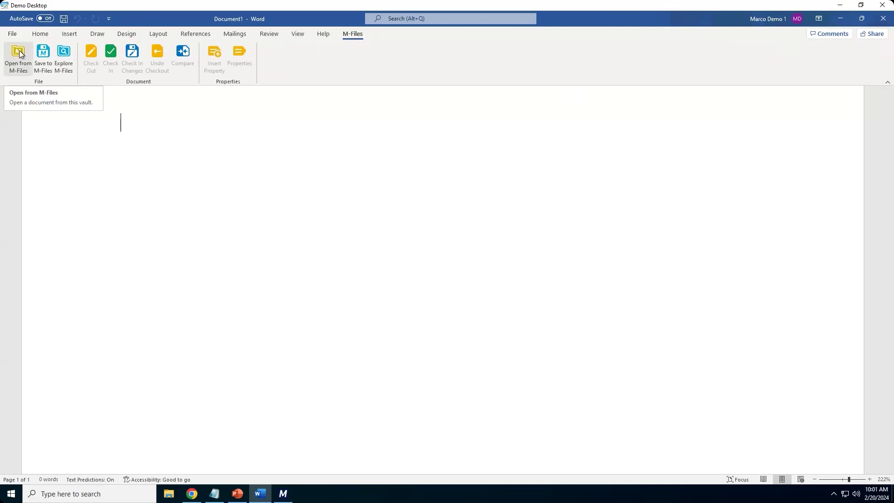
# Open Job Application A in read-only mode from the M-Files vault's Recently Accessed by Me view.
pyautogui.click(19, 55)
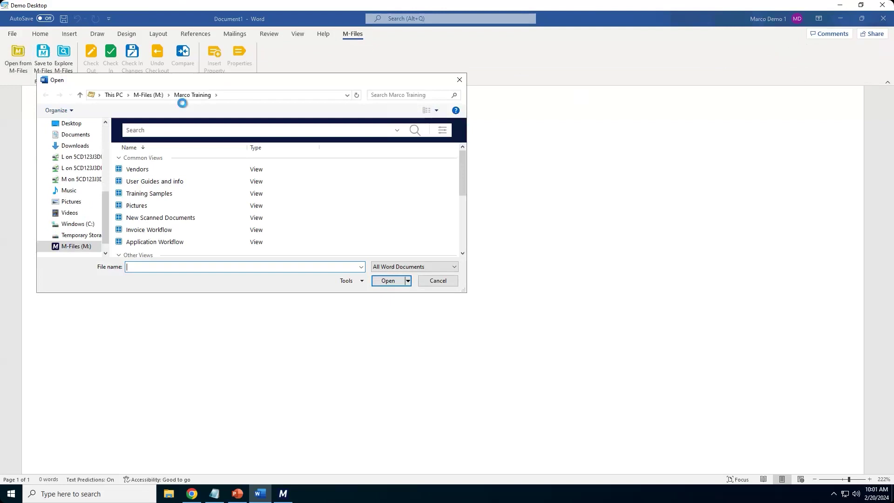
pyautogui.scroll(-3, 235, 185)
pyautogui.scroll(-1, 235, 185)
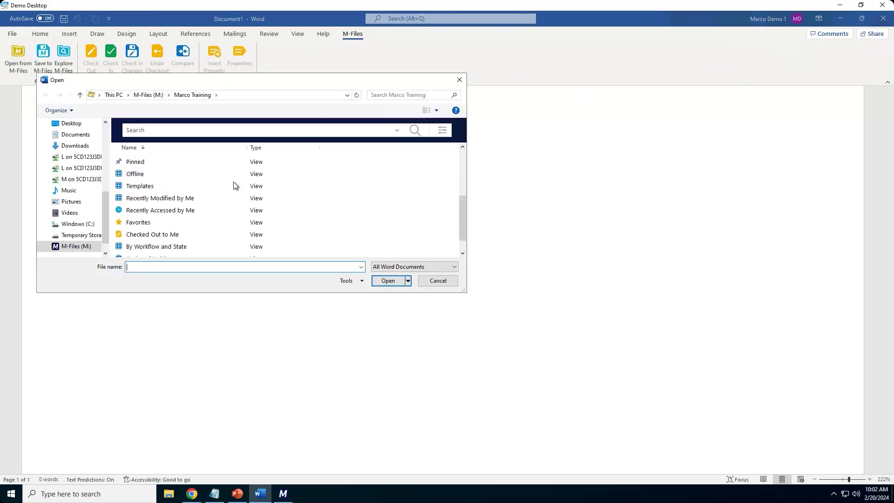
pyautogui.scroll(-1, 235, 185)
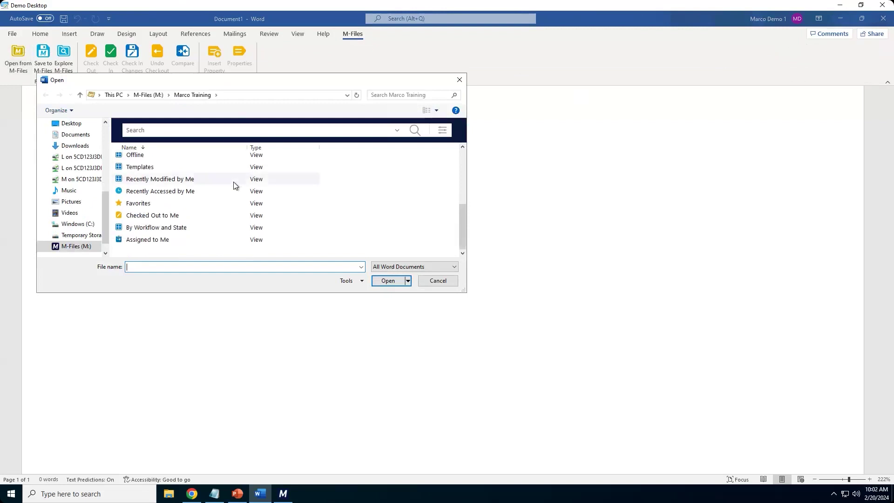
pyautogui.doubleClick(177, 190)
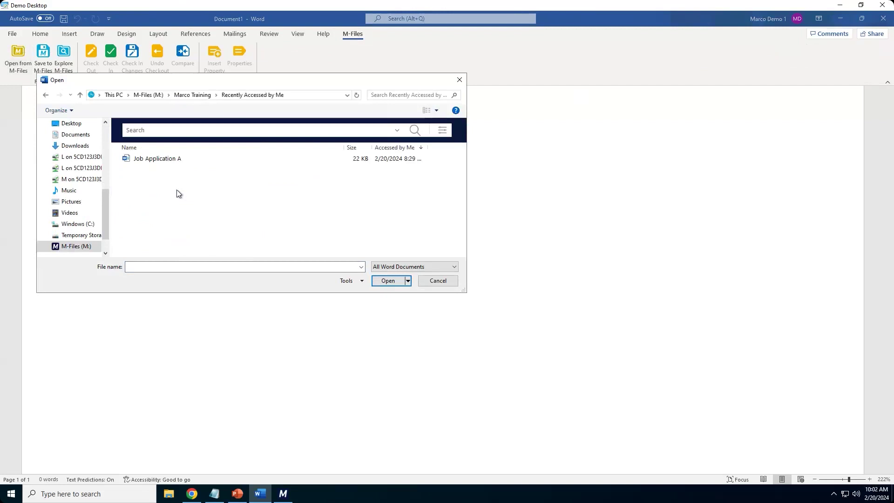
pyautogui.click(163, 160)
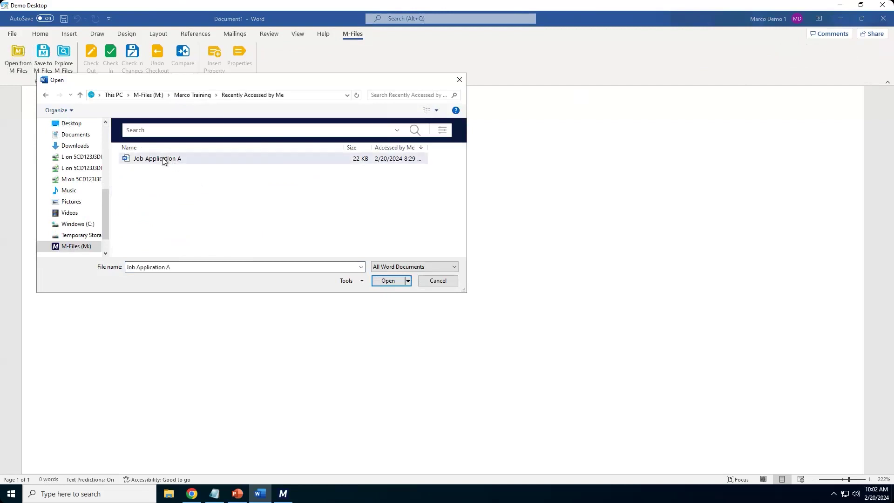
pyautogui.click(393, 281)
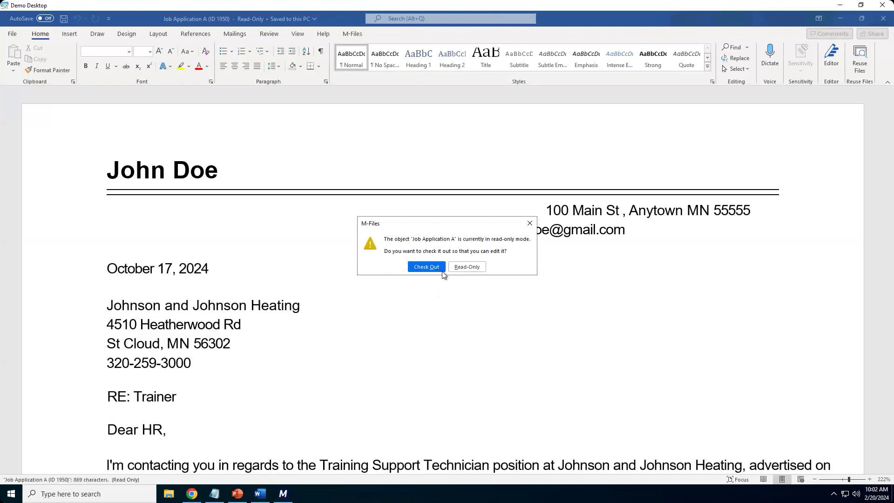
pyautogui.click(473, 270)
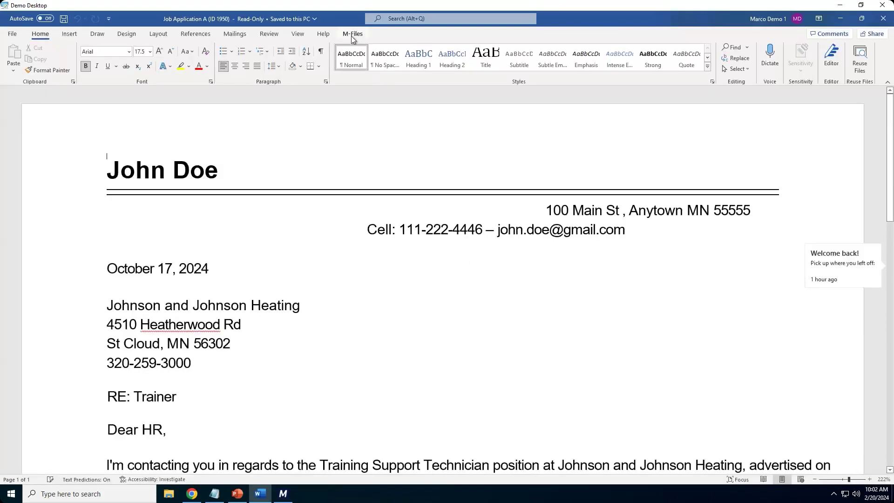
# View Job Application A's location and metadata in M-Files from Word, and close that window.
pyautogui.click(352, 34)
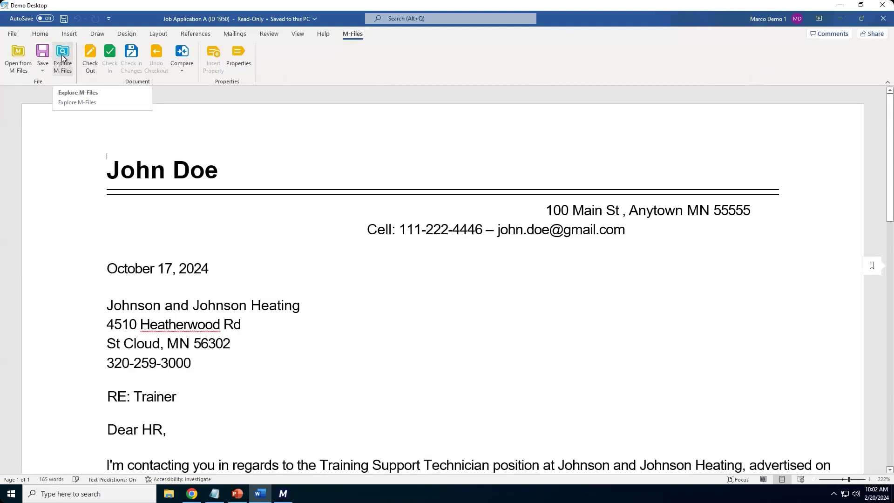
pyautogui.click(62, 55)
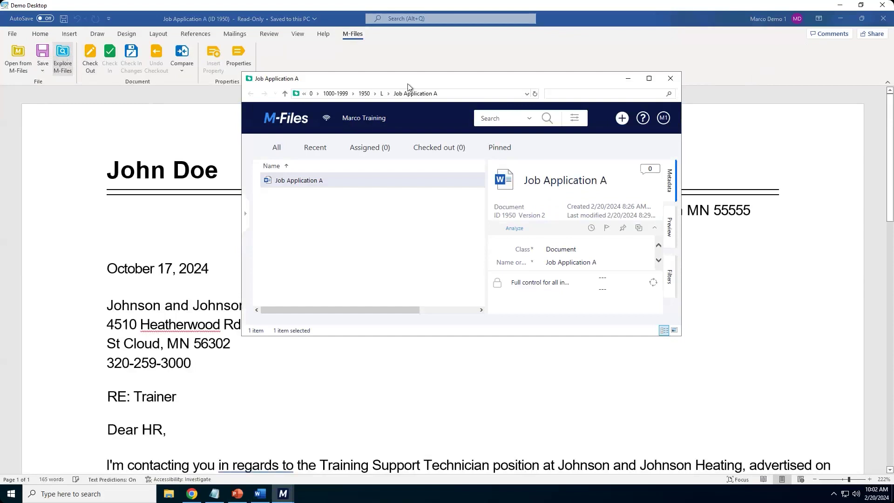
pyautogui.click(670, 79)
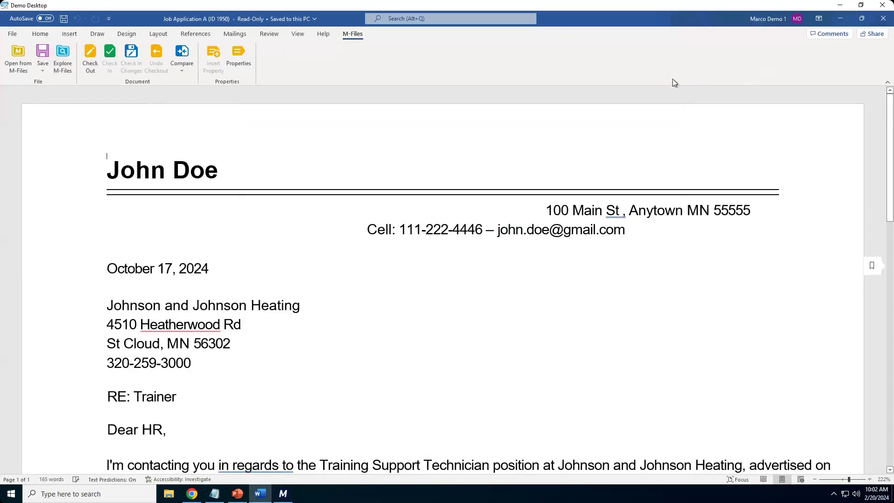
# Check out Job Application A for editing, check it back in to the vault, and close Word.
pyautogui.click(91, 58)
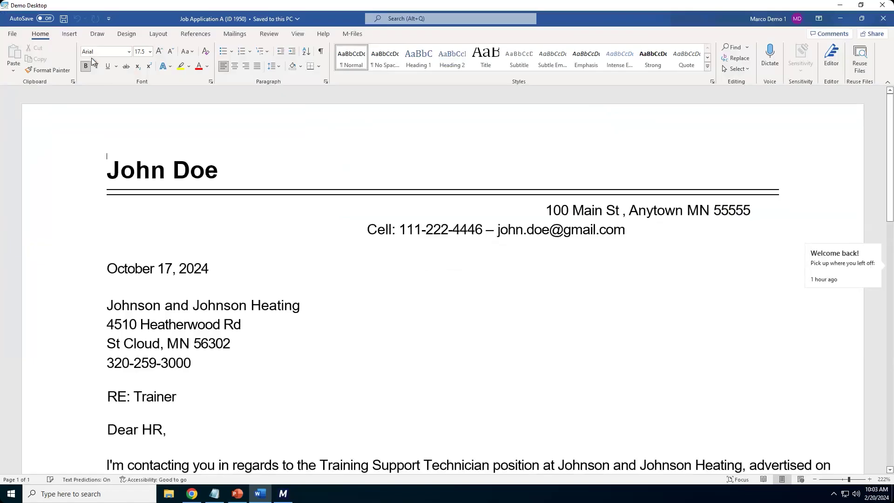
pyautogui.click(352, 34)
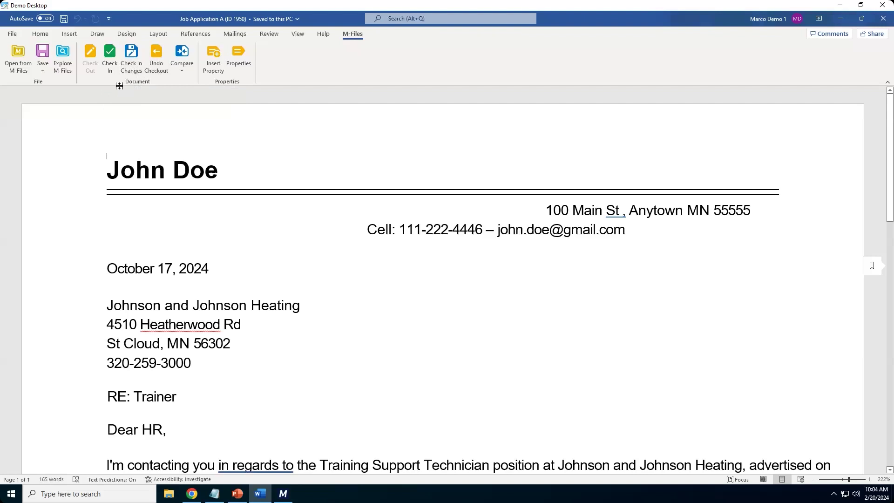
pyautogui.click(110, 62)
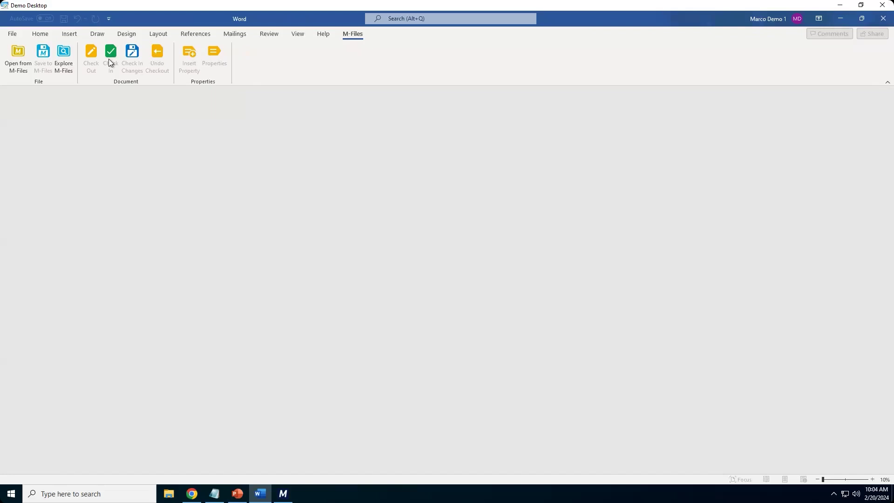
pyautogui.click(882, 22)
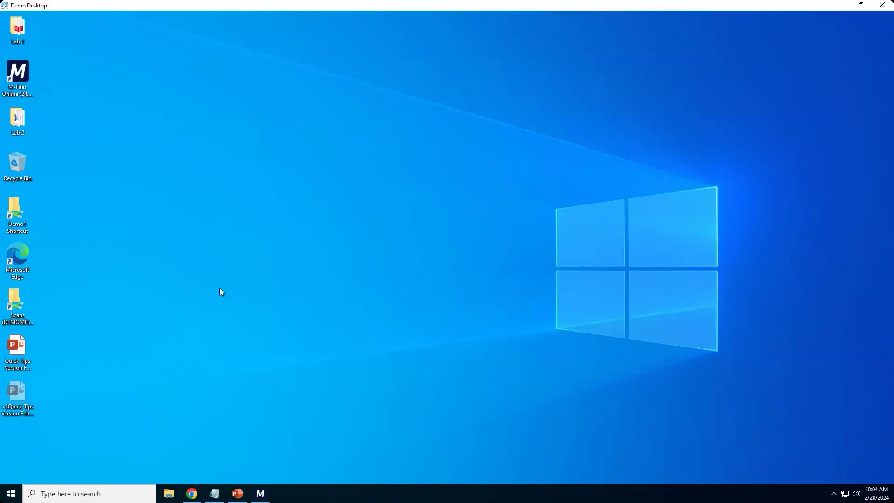
# Open Job Application D in Word from the Lab 2 folder on the desktop.
pyautogui.doubleClick(18, 120)
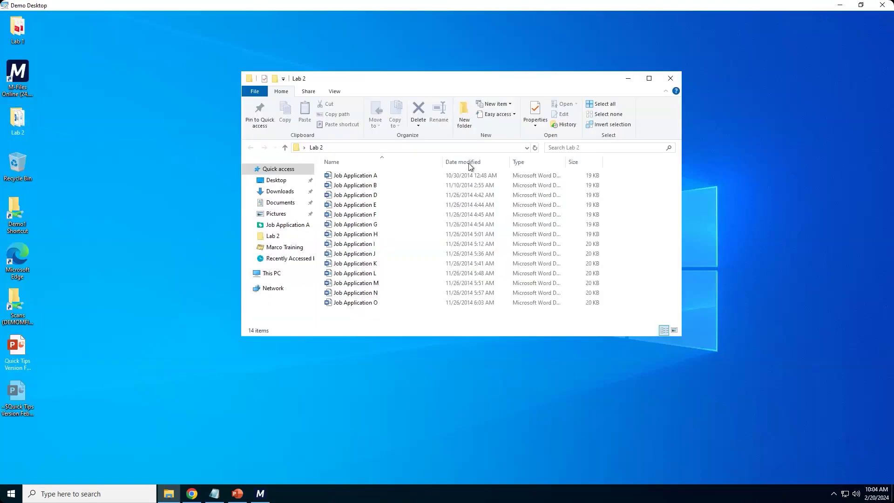
pyautogui.click(371, 196)
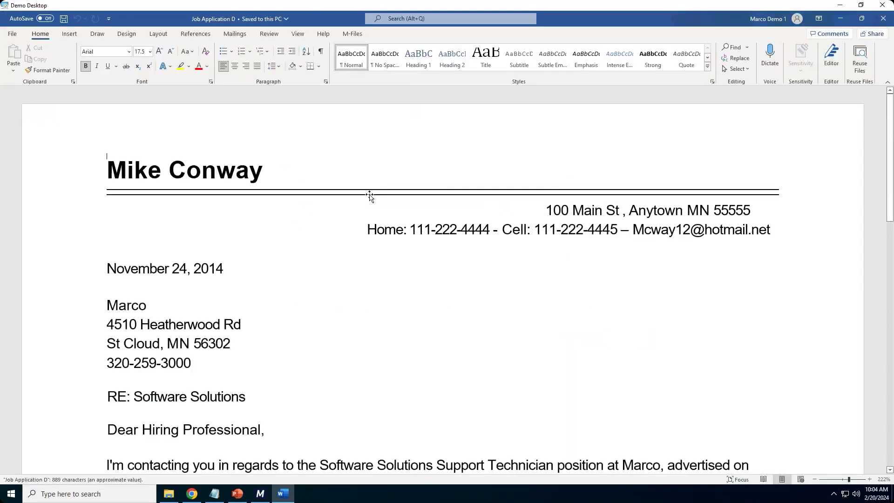
# Save Job Application D to M-Files, assigning it the class Document.
pyautogui.click(351, 36)
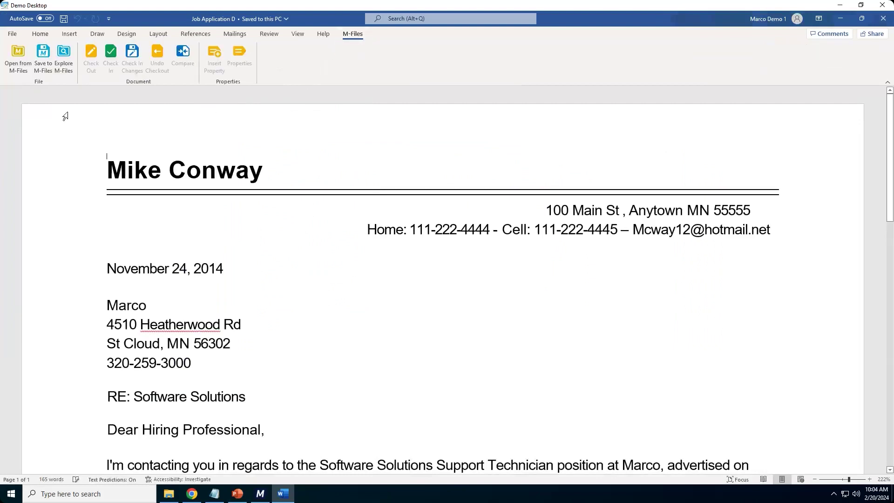
pyautogui.click(44, 54)
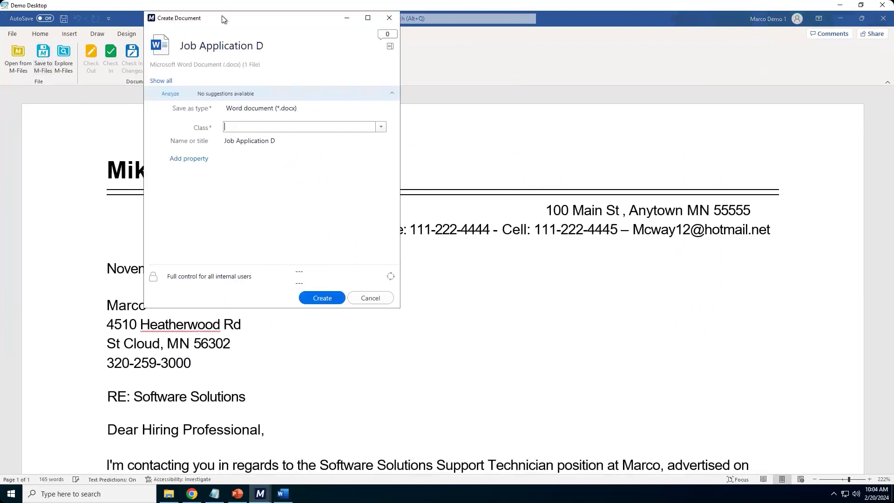
pyautogui.moveTo(223, 19); pyautogui.dragTo(214, 74)
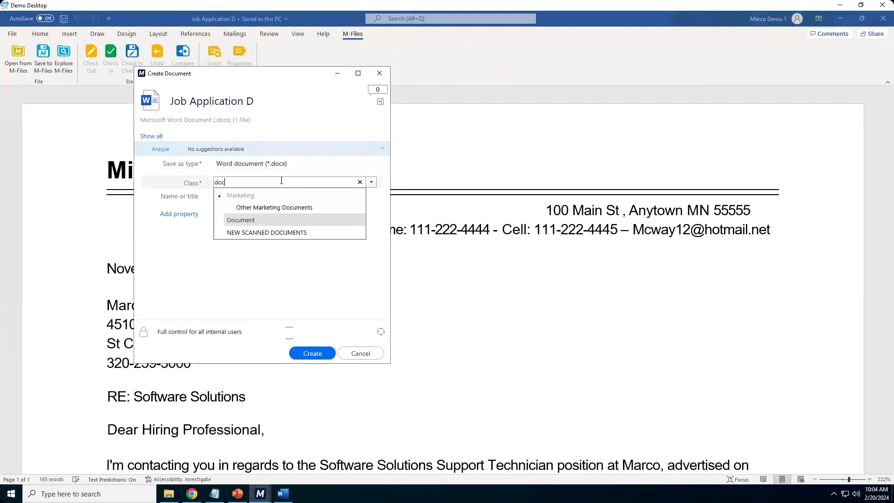
pyautogui.press('Return')
# Enter the applicant's full name as the keywords and create the document in the vault.
pyautogui.click(265, 209)
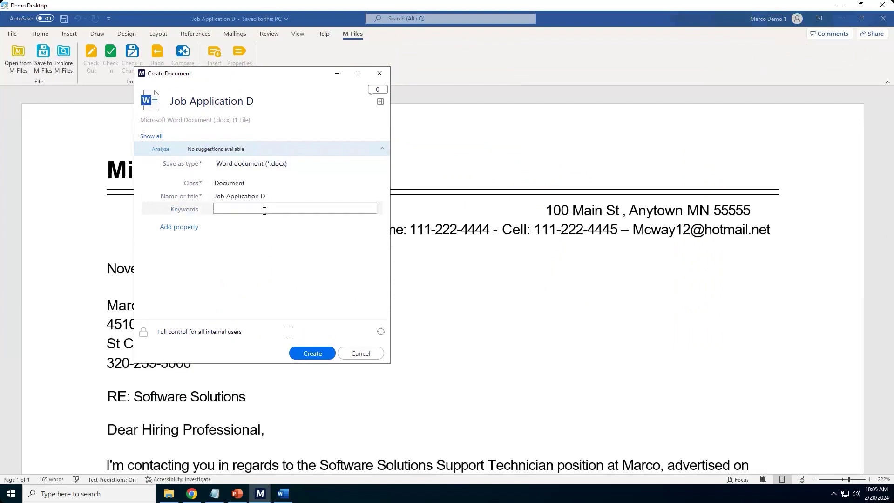
pyautogui.write('Mike conway')
pyautogui.press('BackSpace')
pyautogui.press('BackSpace')
pyautogui.press('BackSpace')
pyautogui.press('BackSpace')
pyautogui.press('BackSpace')
pyautogui.press('BackSpace')
pyautogui.write('Conway')
pyautogui.click(325, 351)
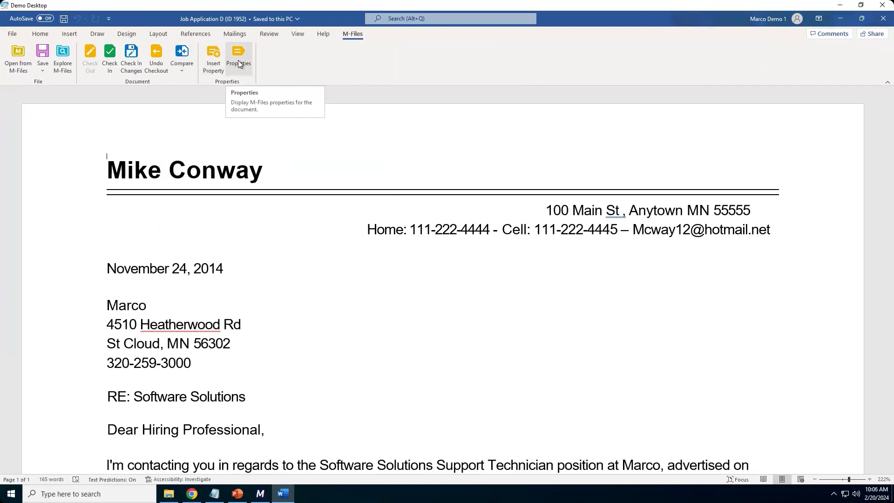
# Check in Job Application D to the vault and close Word.
pyautogui.click(107, 57)
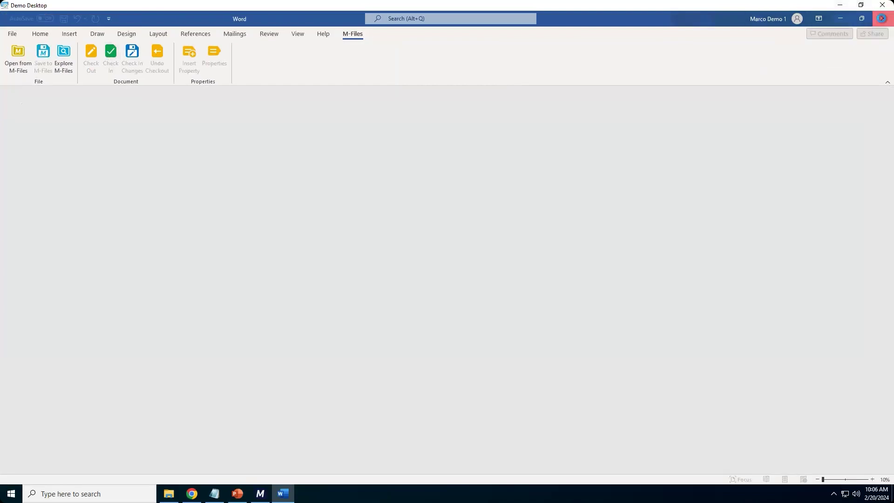
pyautogui.click(883, 20)
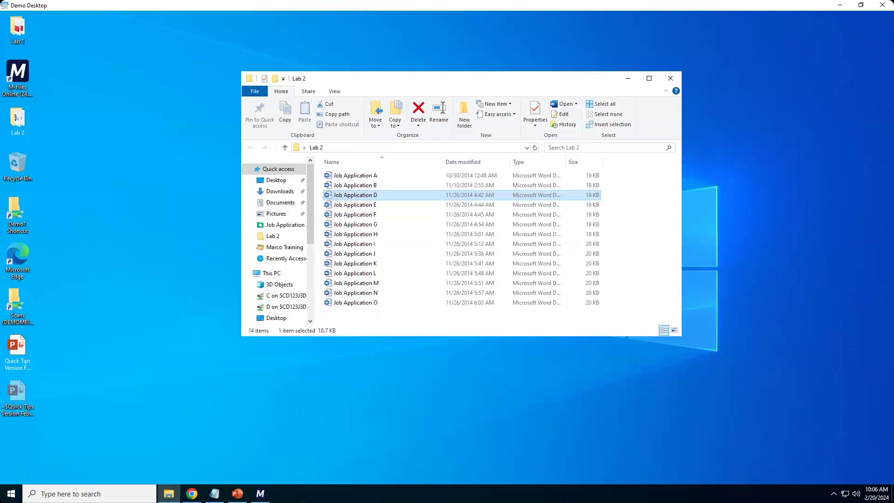
# Switch to M-Files and review the recently accessed documents and the commands available for Job Application A.
pyautogui.click(259, 494)
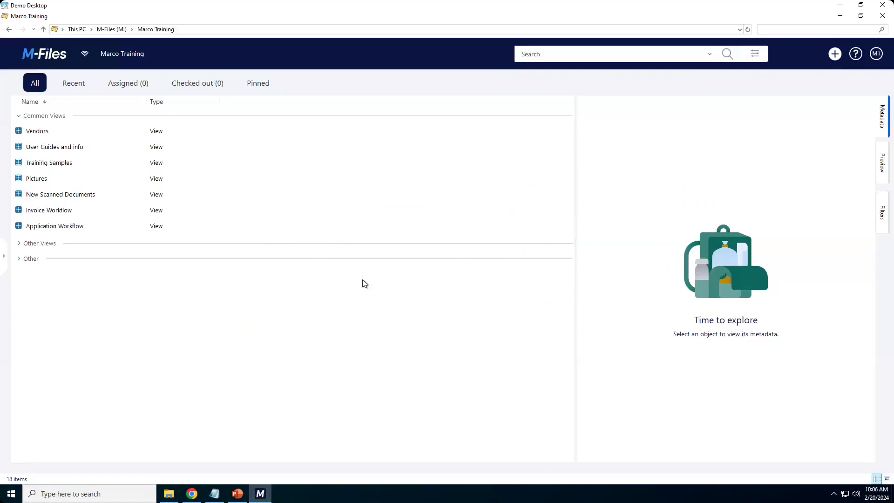
pyautogui.click(85, 83)
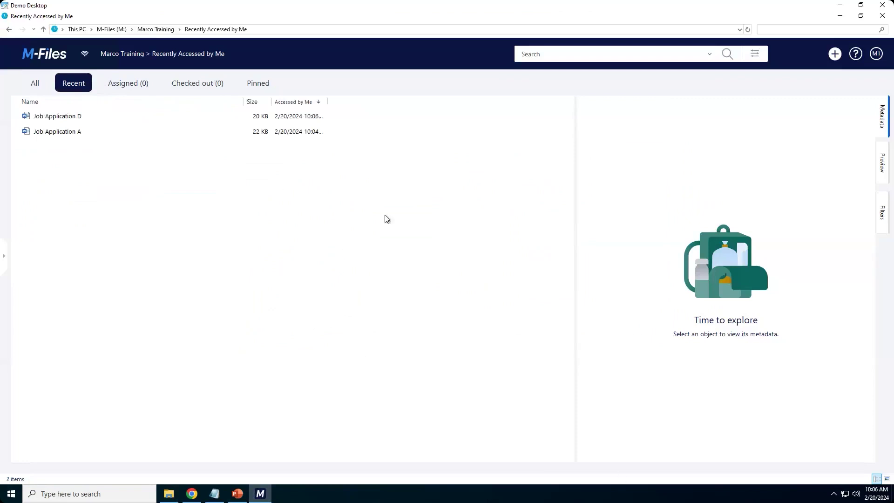
pyautogui.click(61, 134)
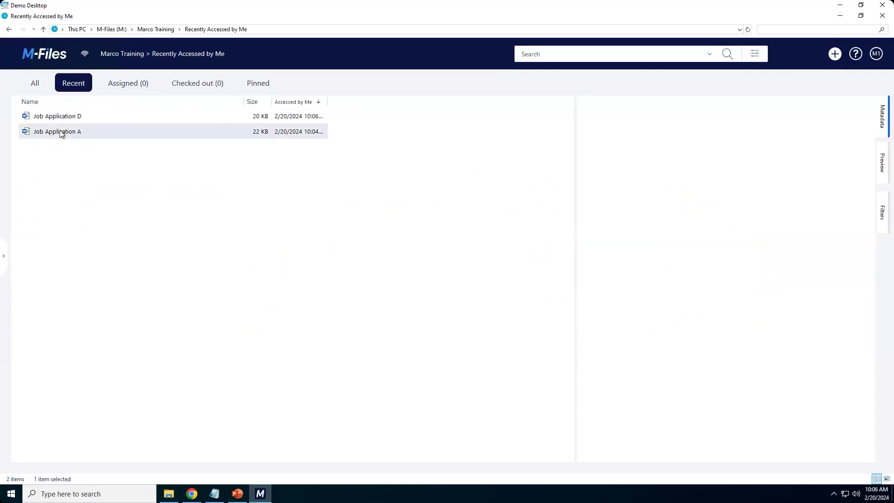
pyautogui.rightClick(60, 133)
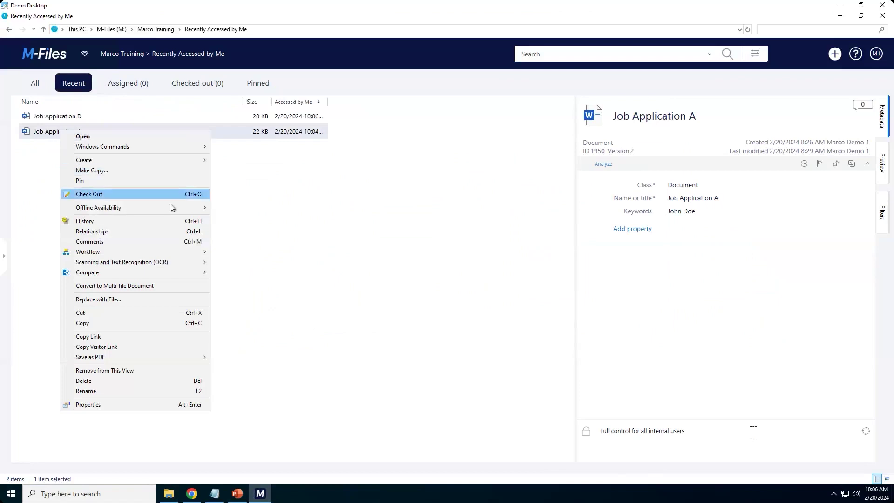
pyautogui.click(283, 218)
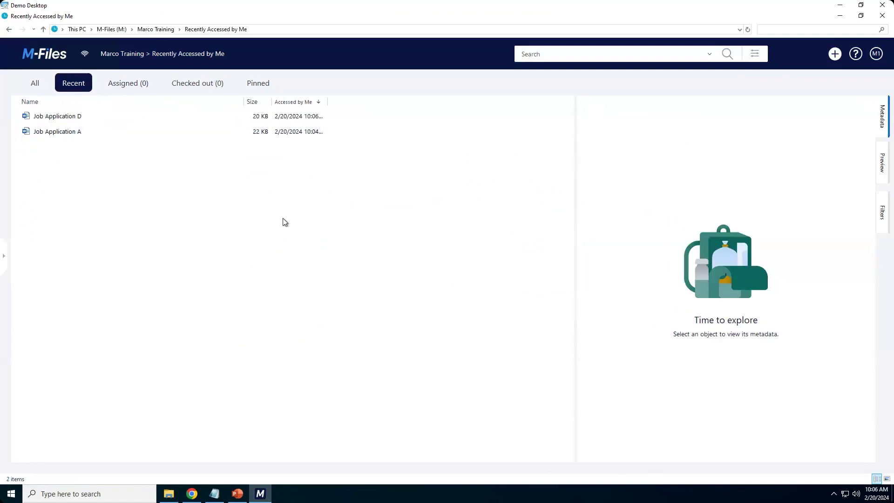
# Open Job Application A from M-Files with check-out for editing, and minimize its Word window.
pyautogui.doubleClick(58, 132)
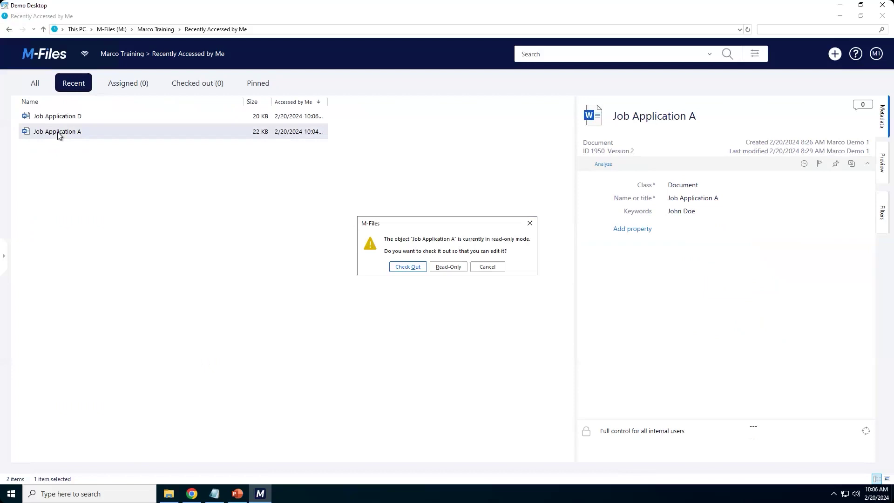
pyautogui.click(407, 267)
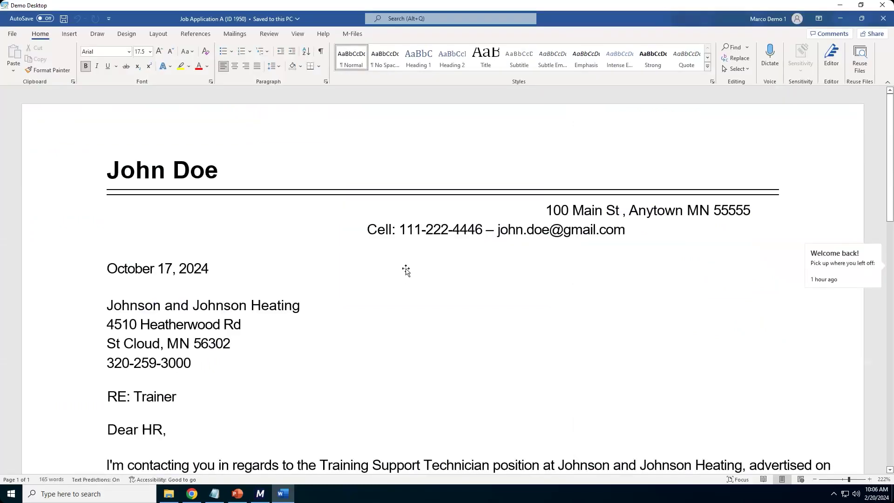
pyautogui.click(840, 21)
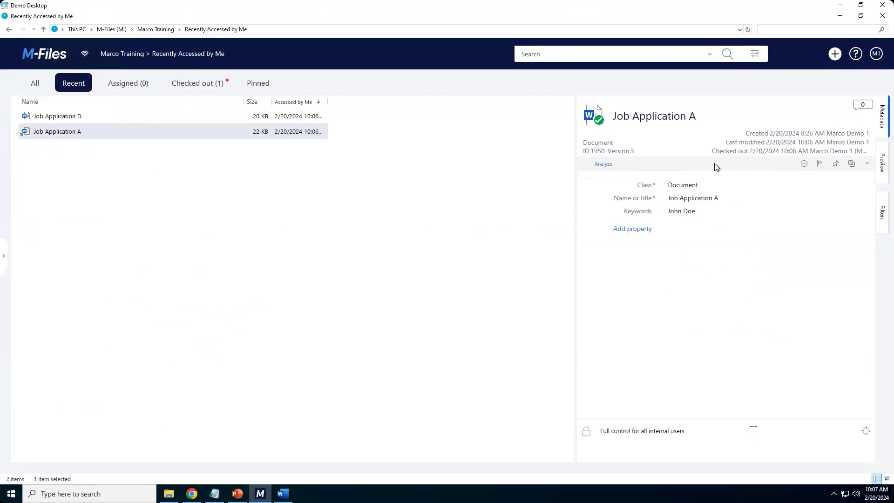
# Search the vault for an applicant's first name and view the metadata and check-out details of Job Application G.
pyautogui.click(577, 56)
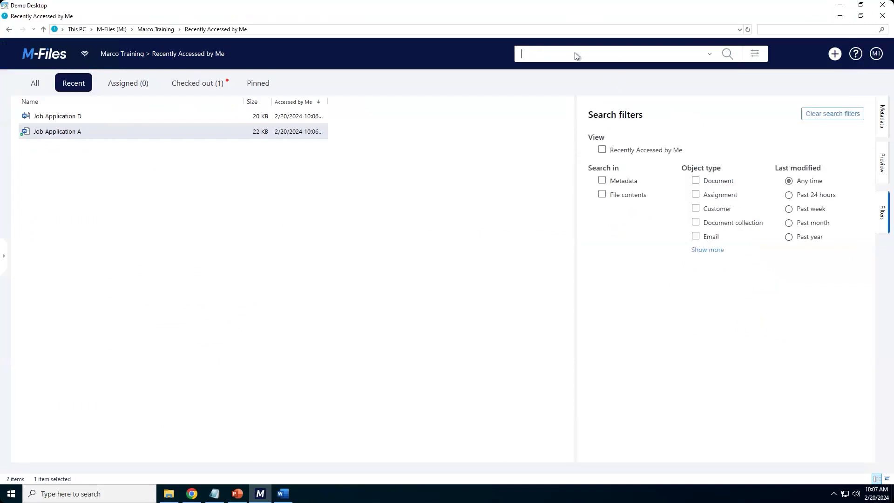
pyautogui.write('jim')
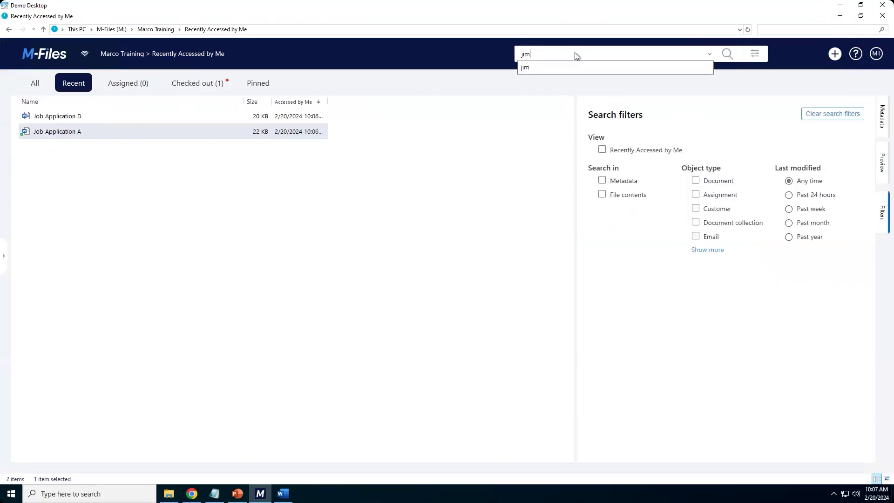
pyautogui.click(728, 56)
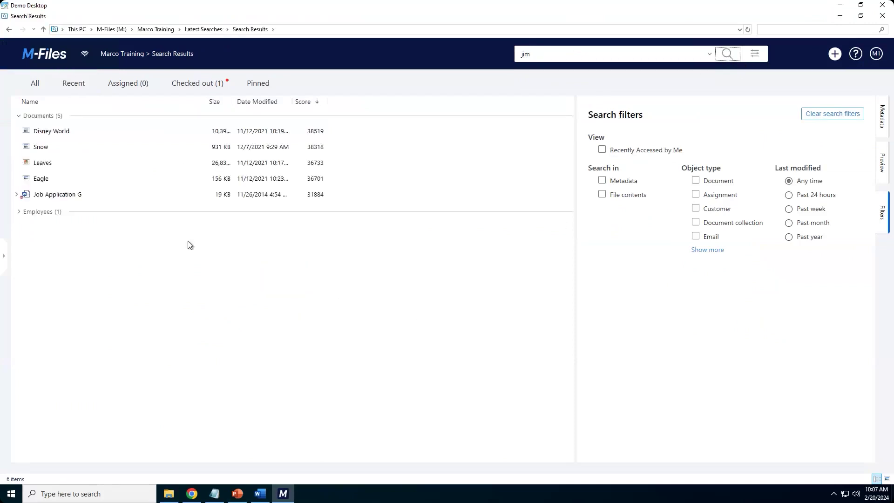
pyautogui.click(53, 197)
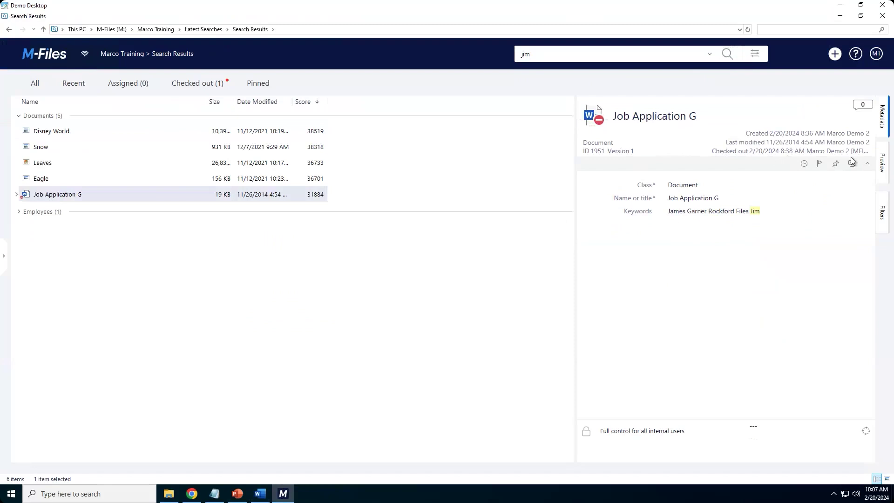
# Review the commands available for Job Application G, and view the metadata of Job Application A among the checked-out documents.
pyautogui.rightClick(52, 201)
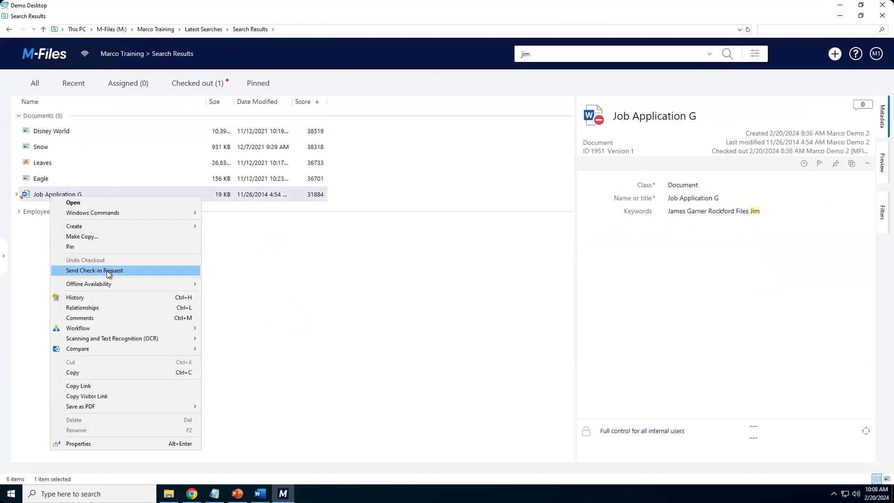
pyautogui.click(326, 272)
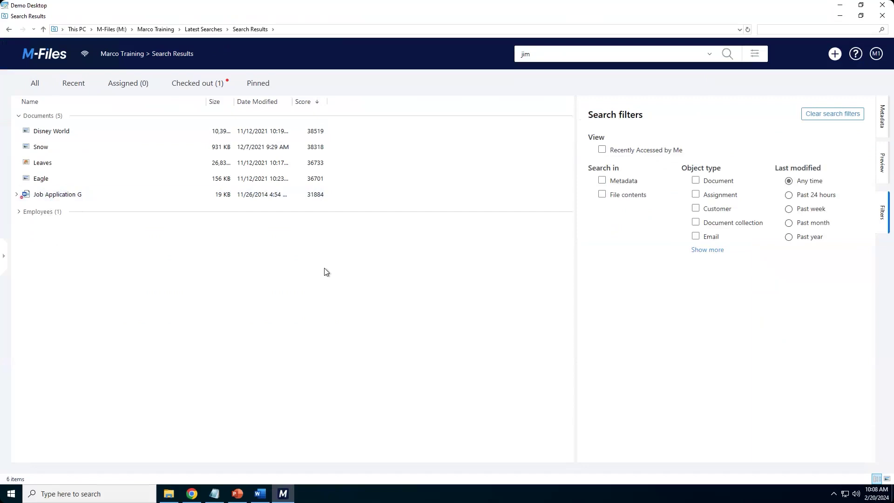
pyautogui.click(191, 87)
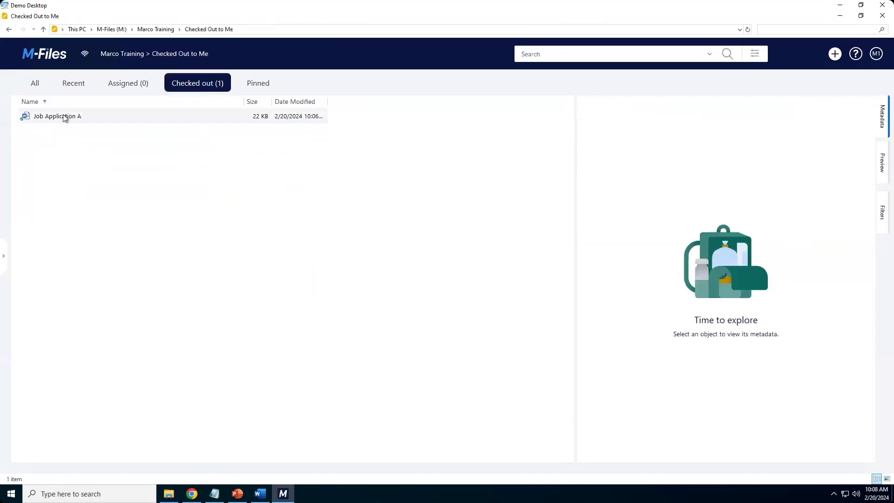
pyautogui.click(65, 117)
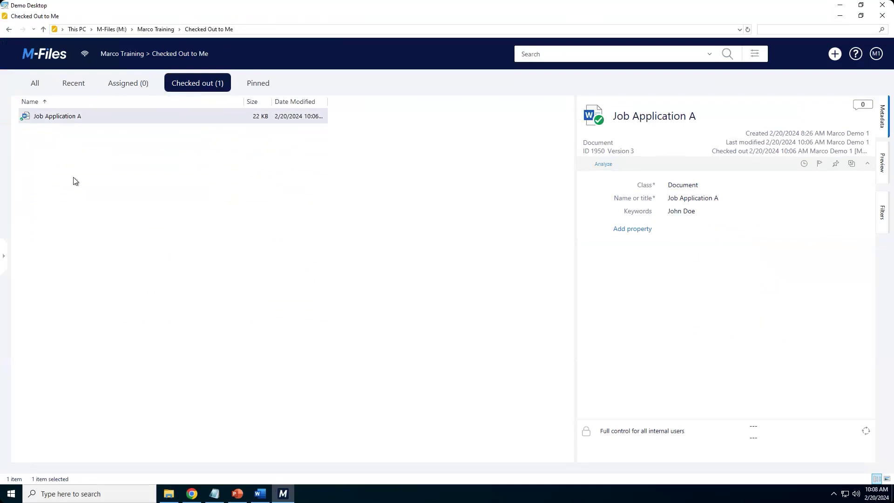
# Switch to Word, compare the open Job Application A with its version 2, and close the comparison.
pyautogui.click(262, 494)
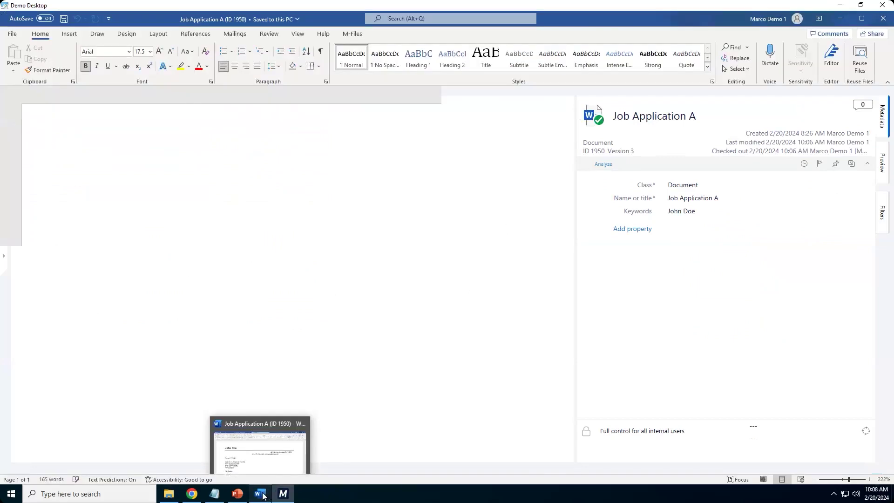
pyautogui.click(353, 34)
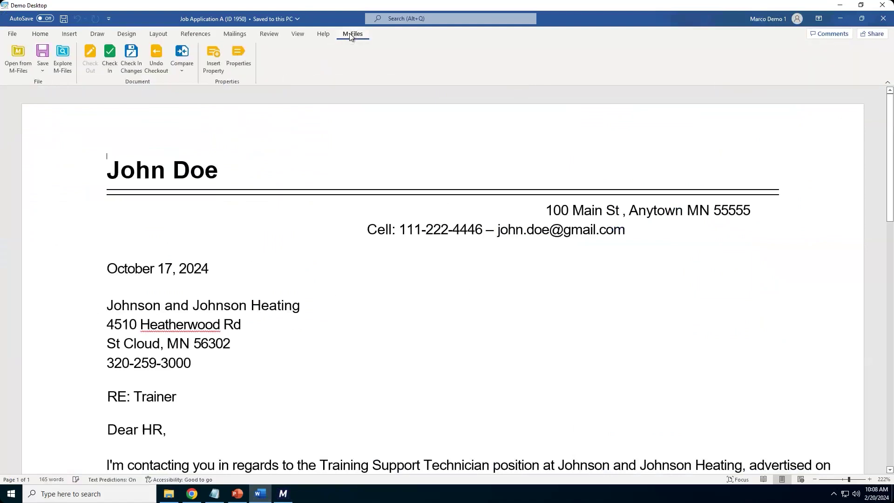
pyautogui.click(181, 61)
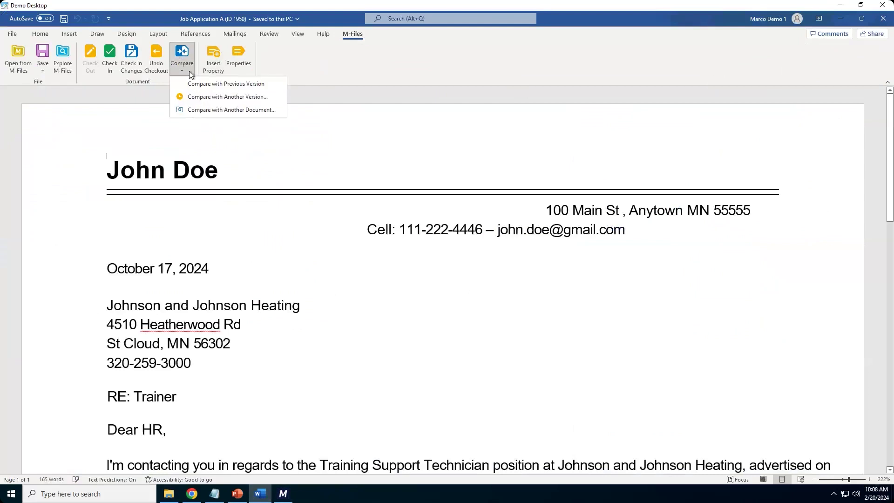
pyautogui.click(217, 97)
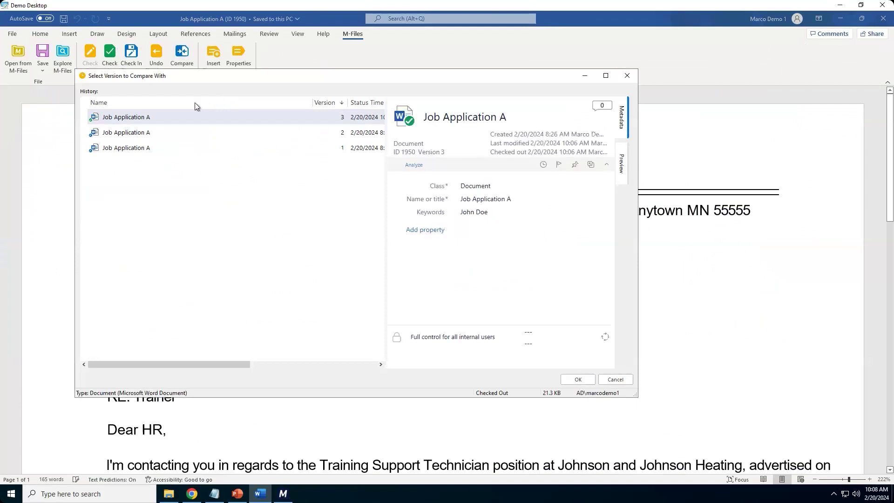
pyautogui.click(144, 134)
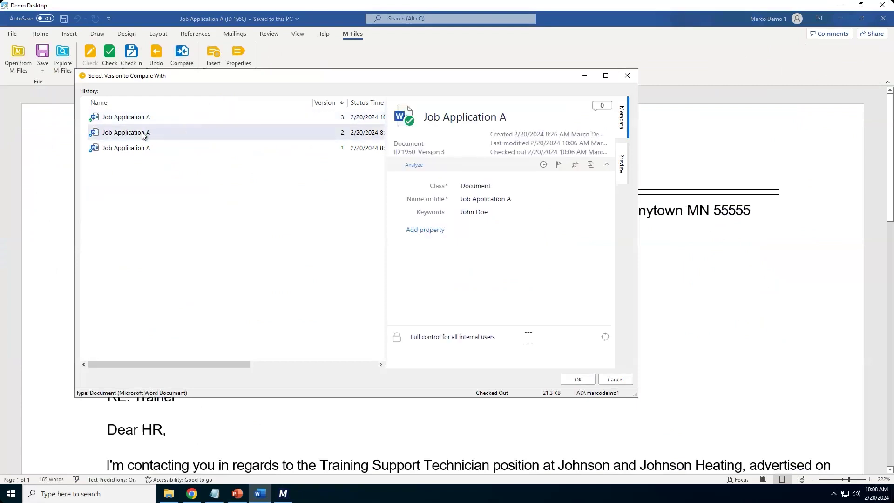
pyautogui.click(577, 379)
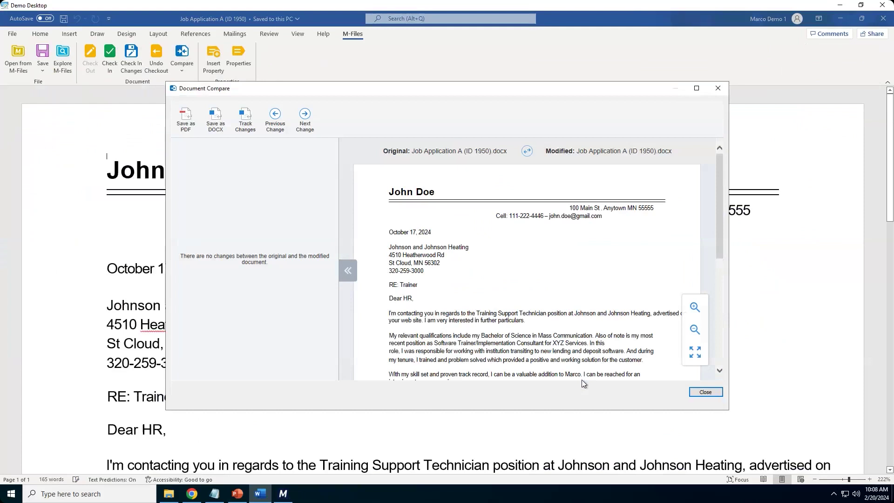
pyautogui.click(705, 391)
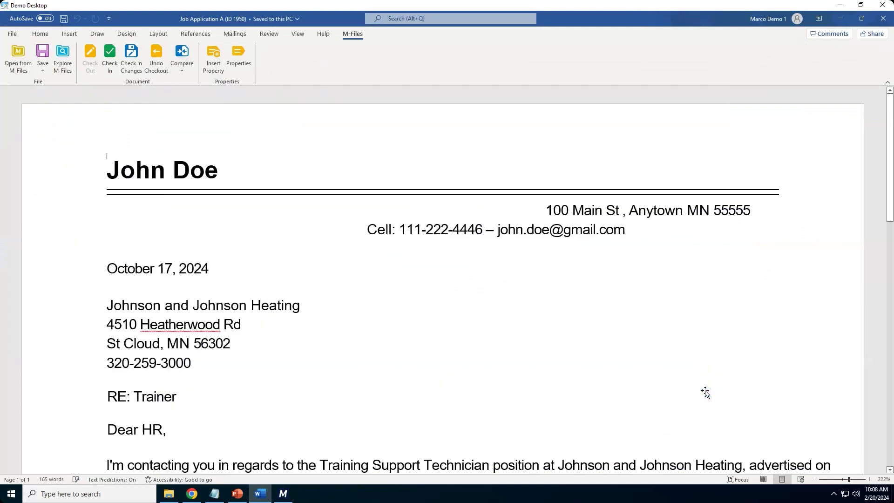
# Compare the open Job Application A with its version 1.
pyautogui.click(186, 68)
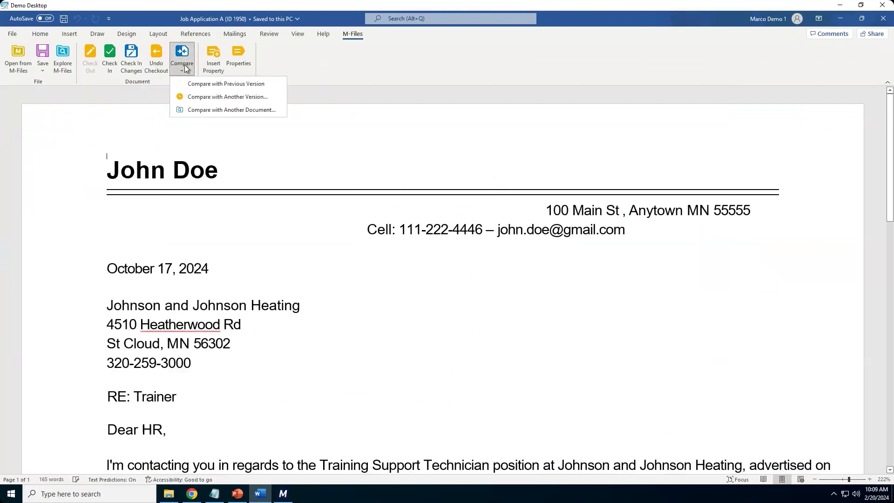
pyautogui.click(202, 93)
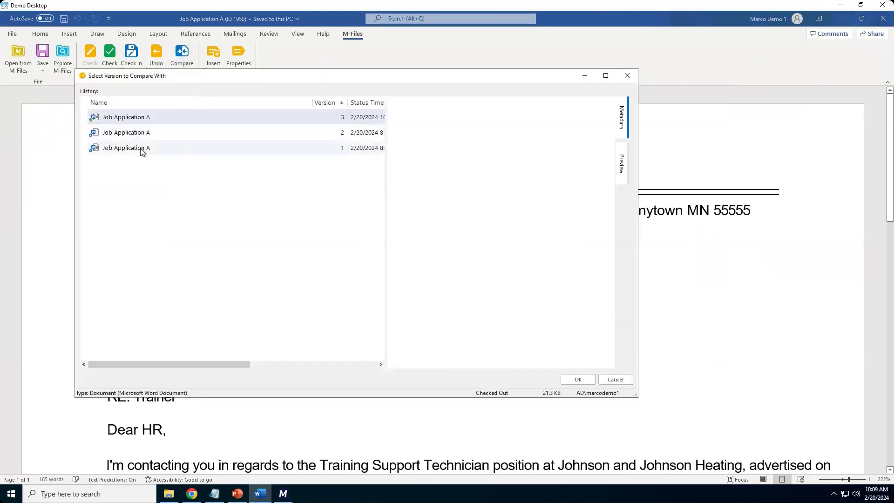
pyautogui.click(148, 148)
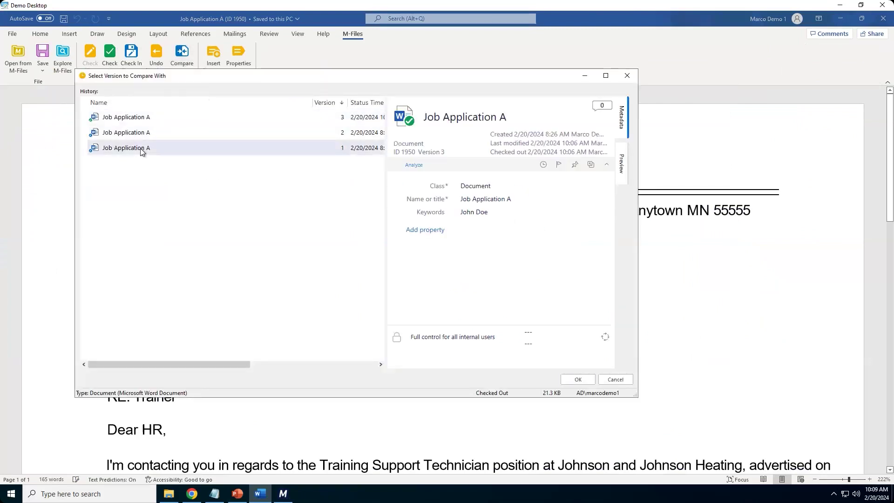
pyautogui.click(579, 380)
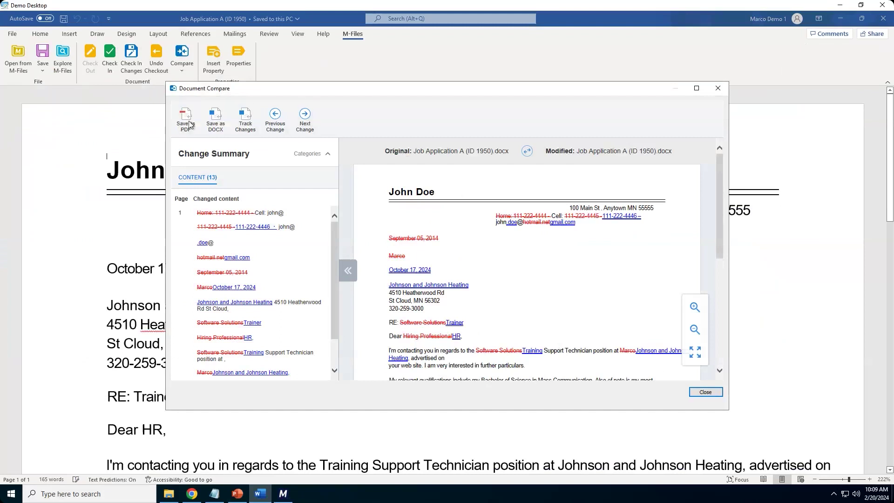
# Go through the changes in the document comparison one by one up to the RE: line, and close the comparison.
pyautogui.click(305, 117)
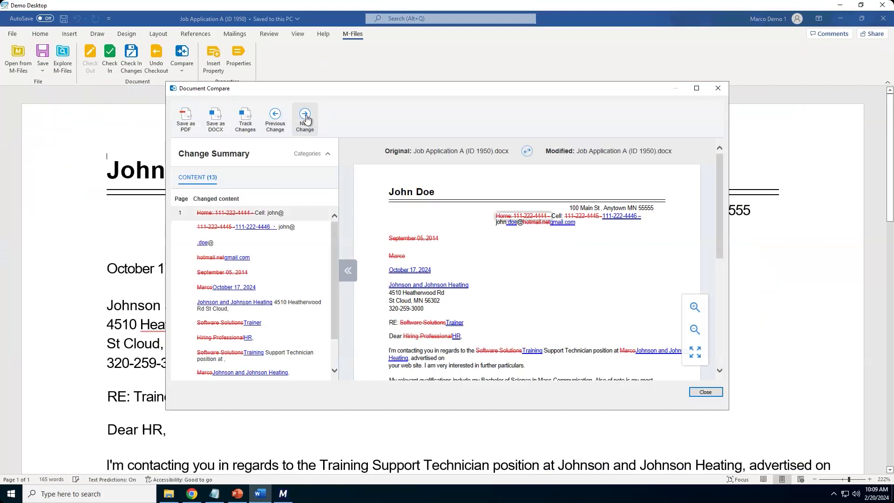
pyautogui.click(306, 117)
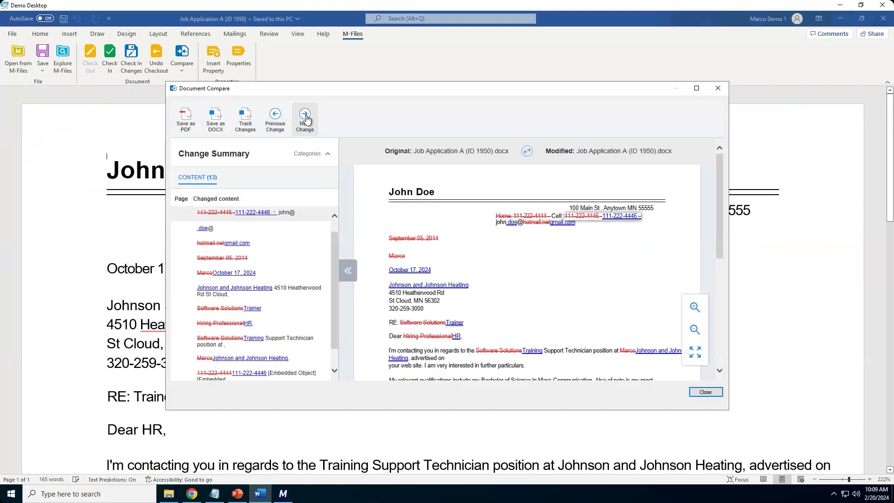
pyautogui.click(306, 117)
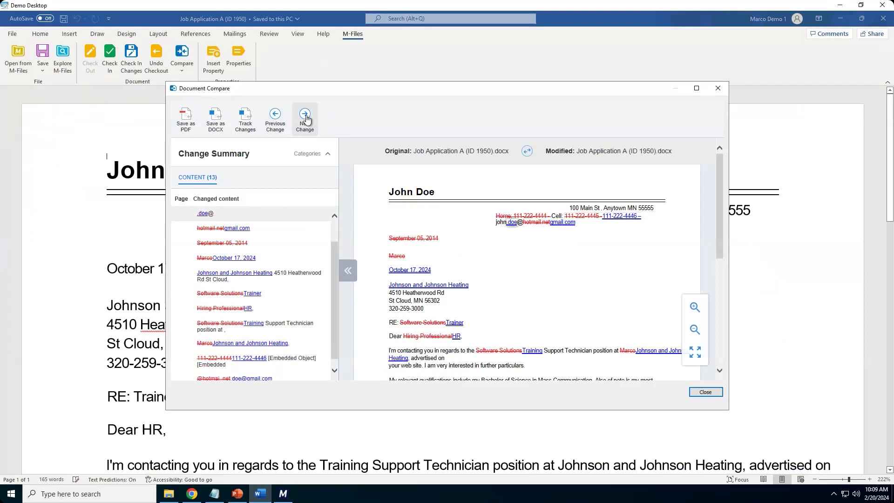
pyautogui.click(306, 117)
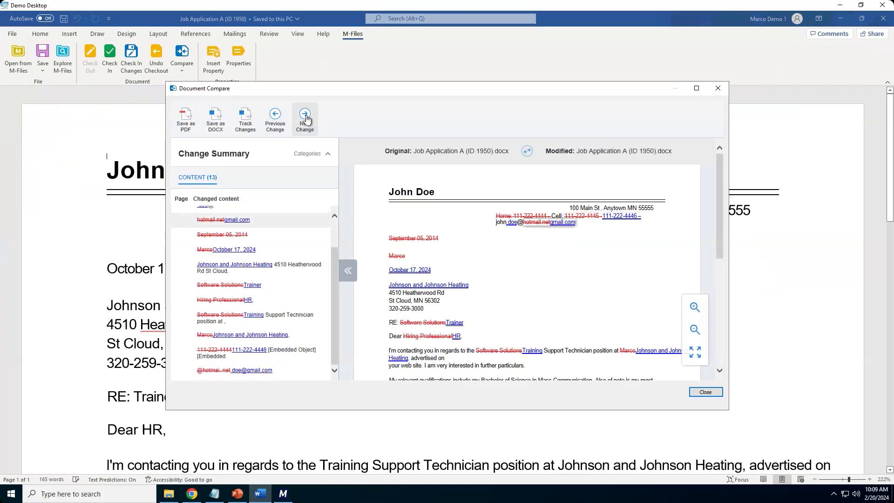
pyautogui.click(306, 117)
pyautogui.click(305, 117)
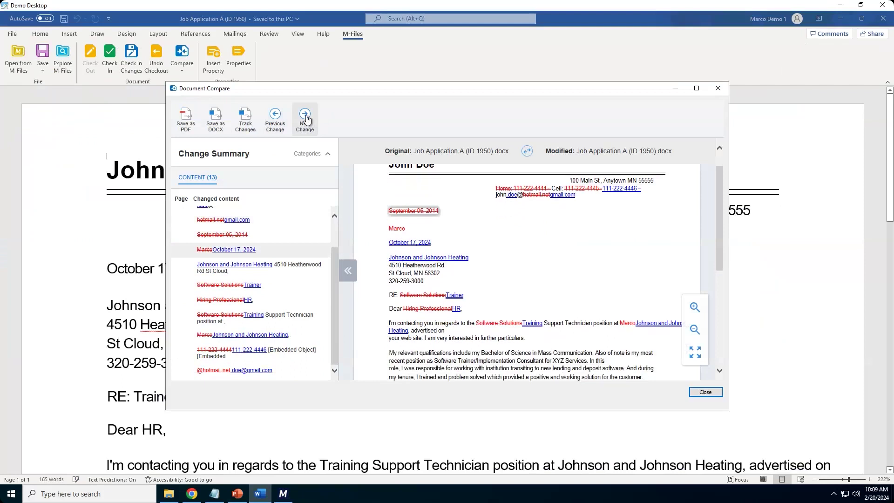
pyautogui.click(306, 118)
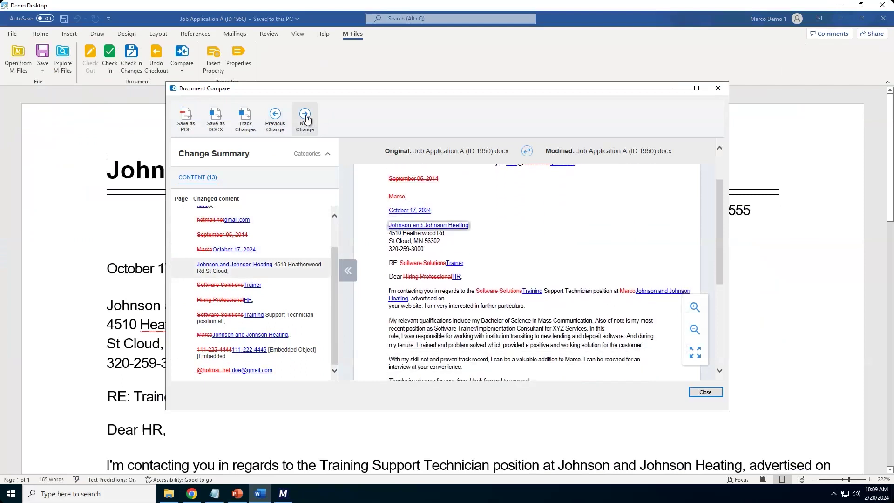
pyautogui.click(306, 117)
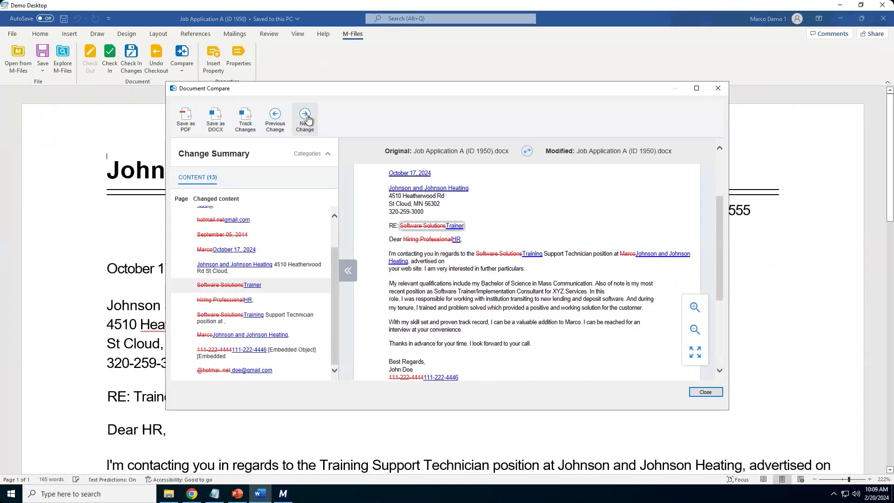
pyautogui.click(706, 393)
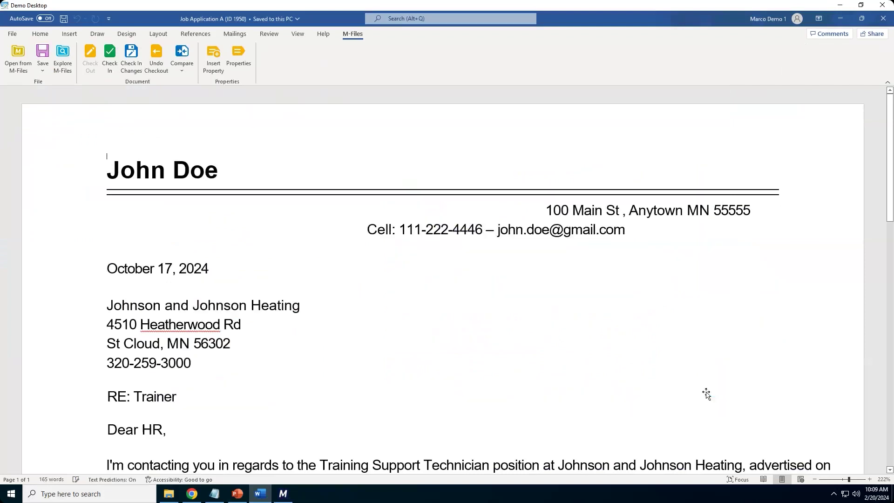
# Check in Job Application A to the vault and minimize Word to return to M-Files.
pyautogui.click(110, 53)
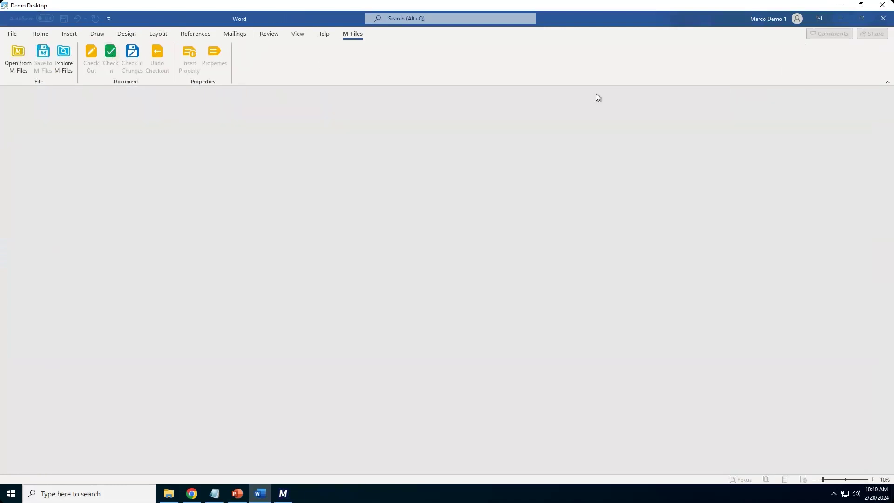
pyautogui.click(841, 18)
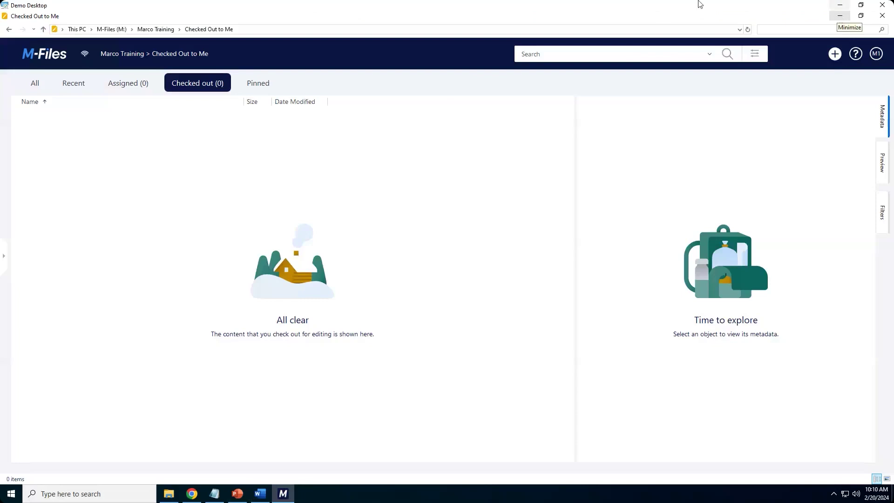
# Find Job Application A among the recently accessed documents and open its version history.
pyautogui.click(77, 87)
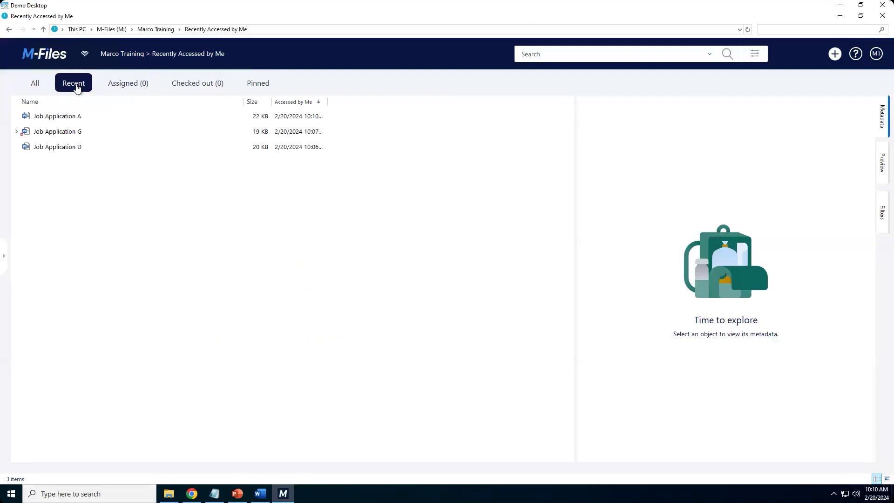
pyautogui.click(65, 120)
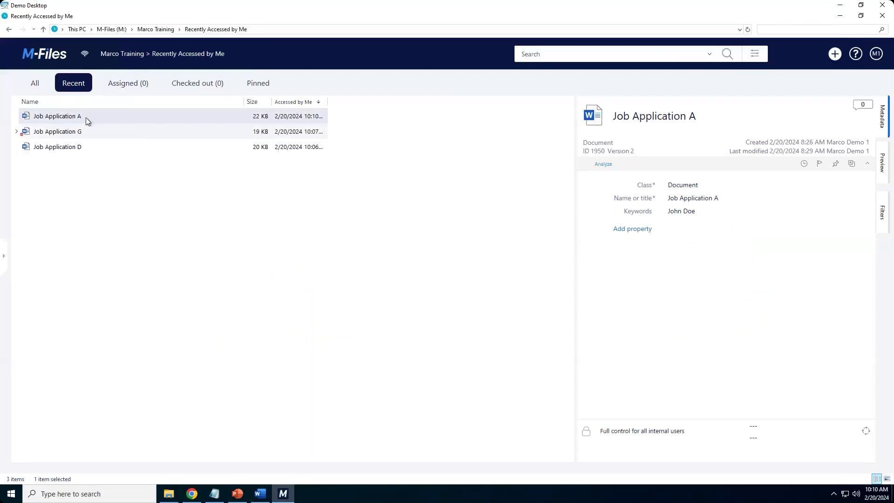
pyautogui.rightClick(73, 117)
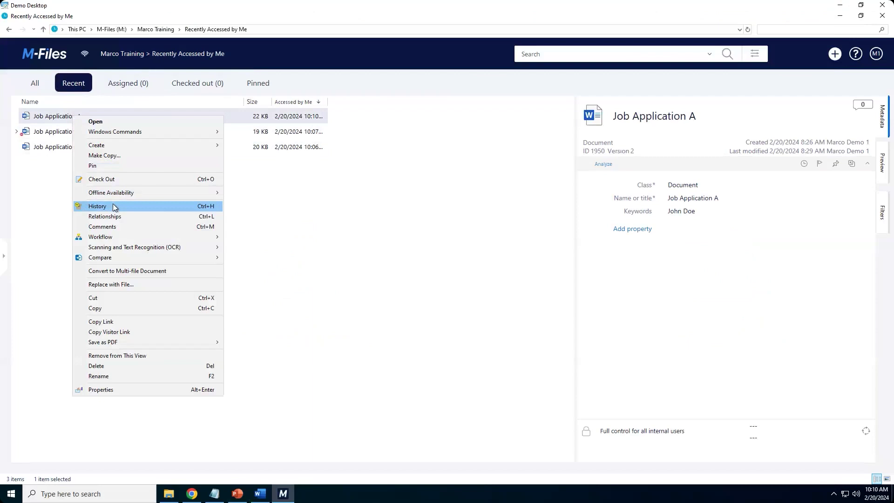
pyautogui.click(769, 272)
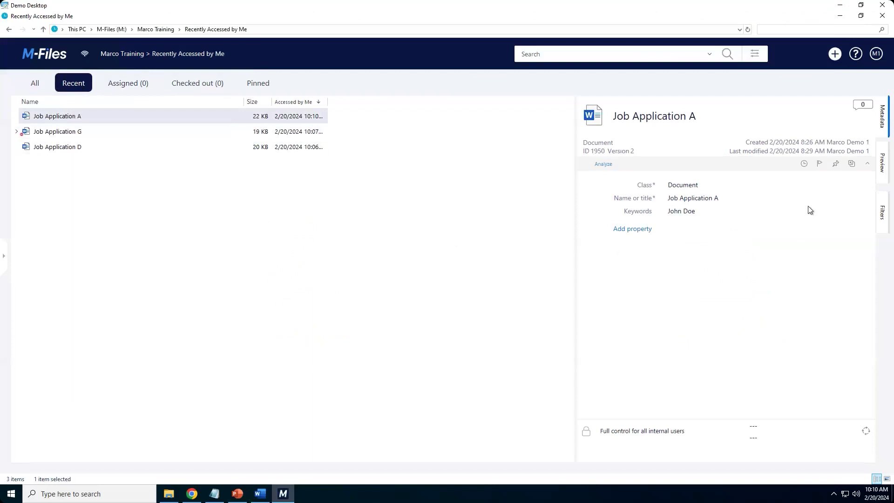
pyautogui.click(804, 164)
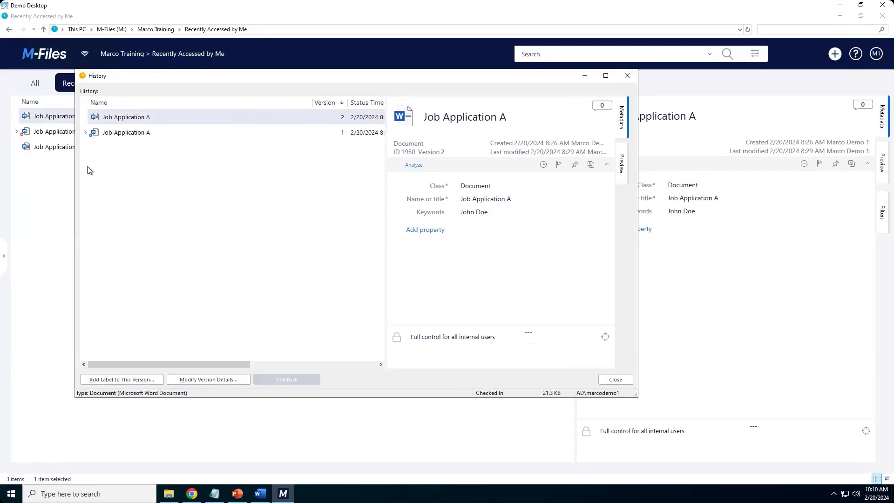
# Roll Job Application A back to version 1, close the history, and view the document's comments.
pyautogui.click(125, 135)
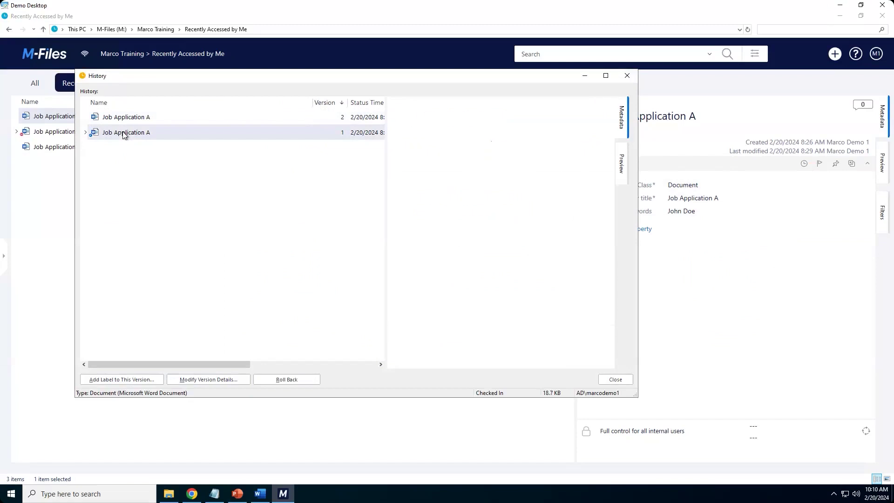
pyautogui.click(294, 379)
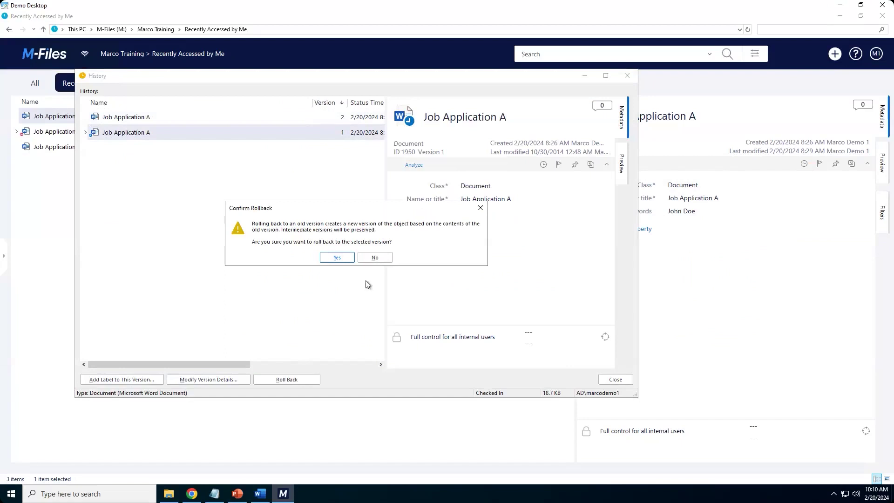
pyautogui.click(339, 258)
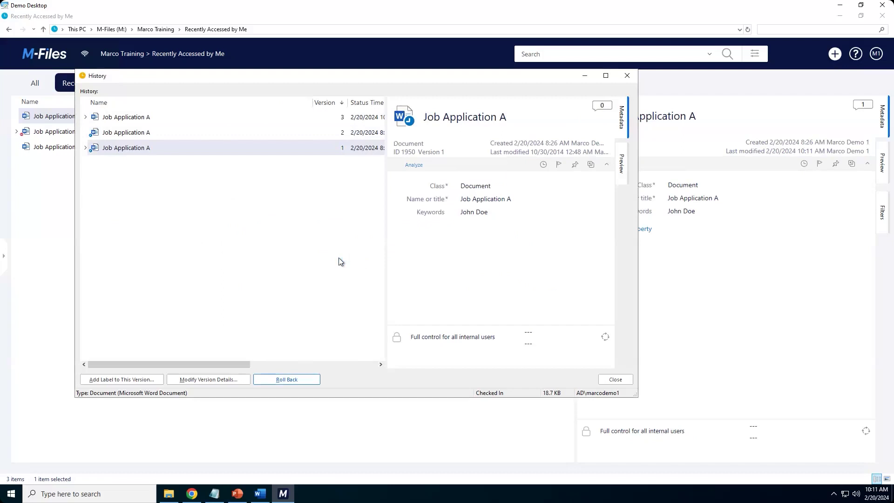
pyautogui.click(621, 381)
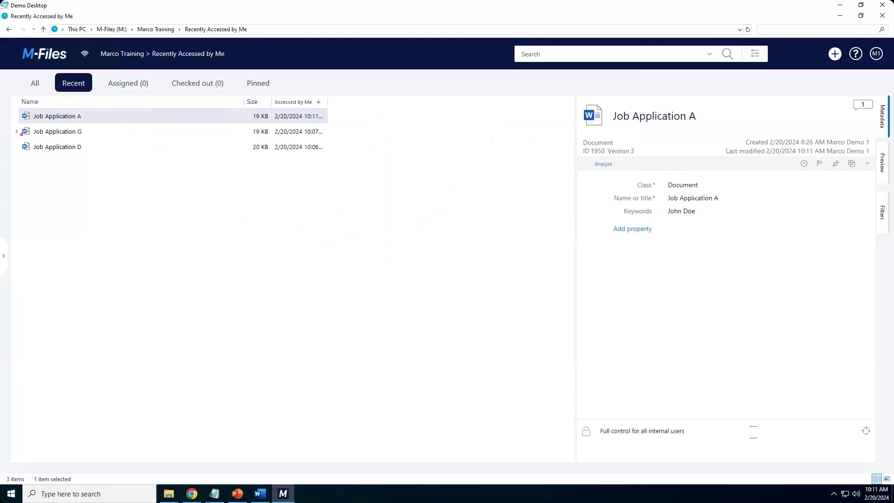
pyautogui.click(867, 107)
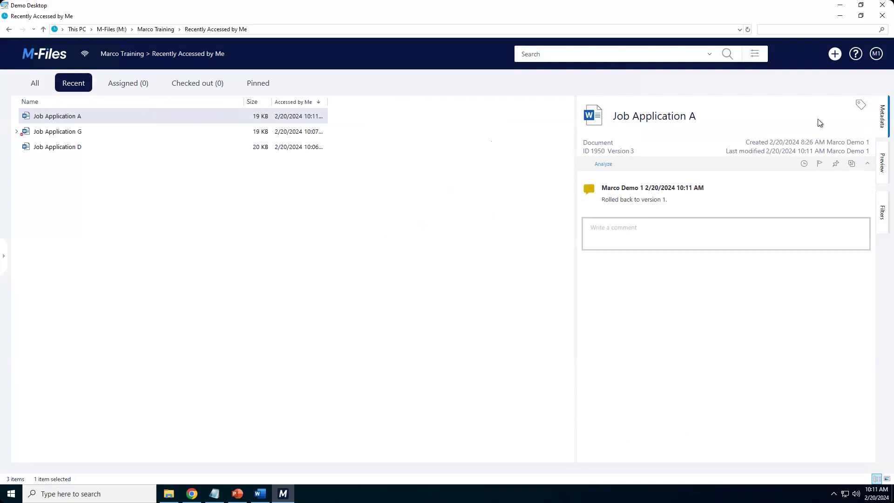
# Return from the comments to Job Application A's metadata and minimize M-Files.
pyautogui.click(859, 110)
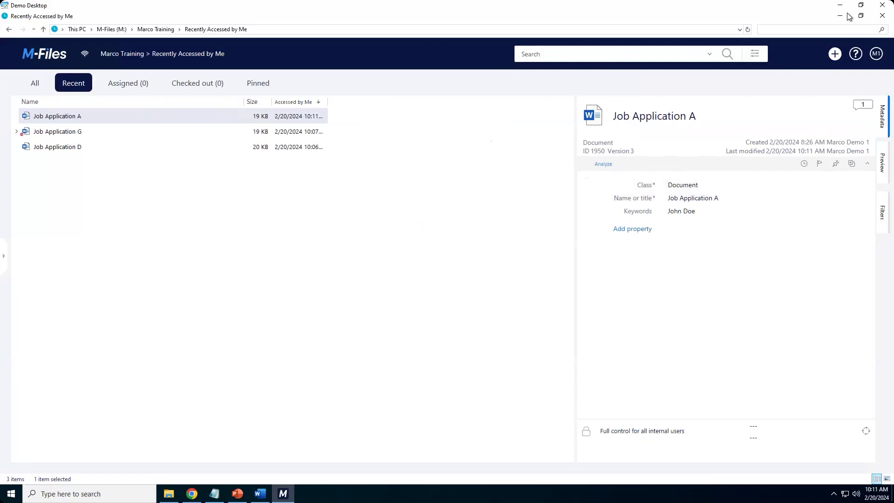
pyautogui.click(35, 86)
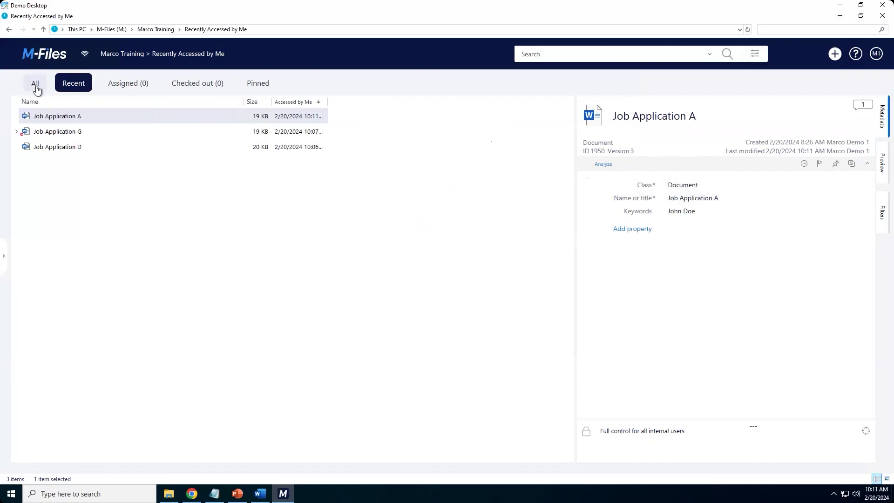
pyautogui.click(839, 15)
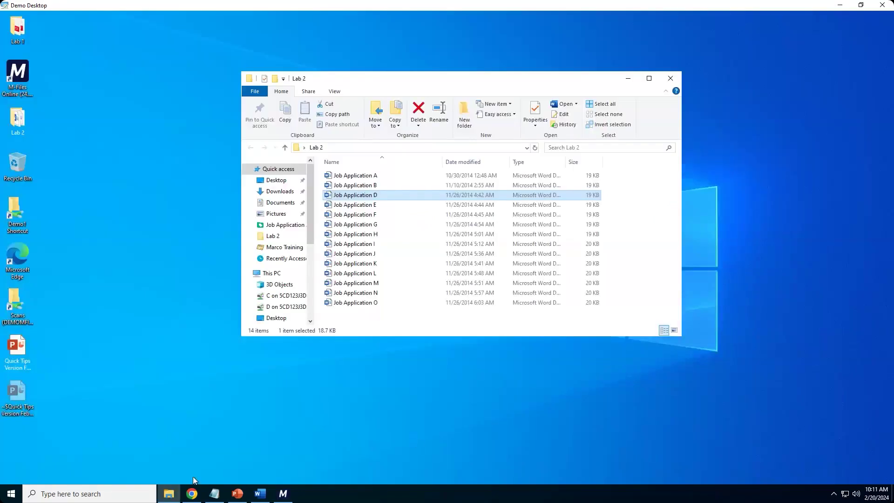
# Switch to Chrome and open the M-Files Solution Knowledge Base from the M-Files Solution page of the Marco website.
pyautogui.click(191, 495)
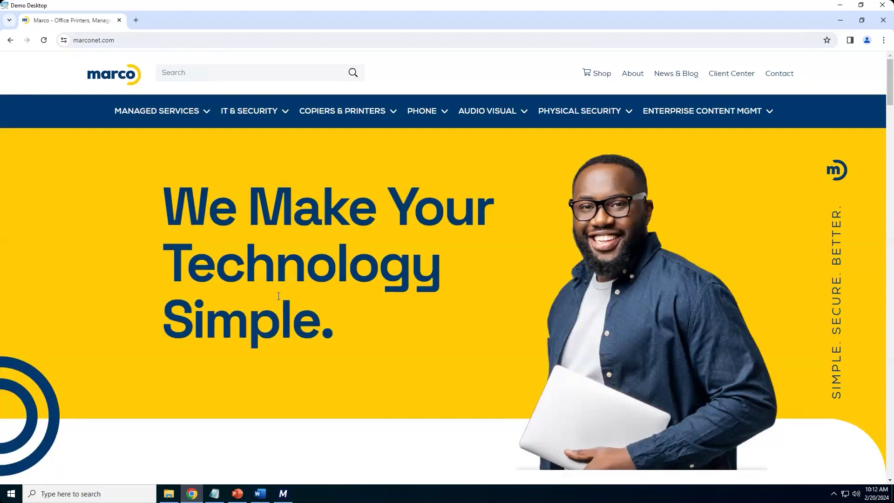
pyautogui.moveTo(730, 114)
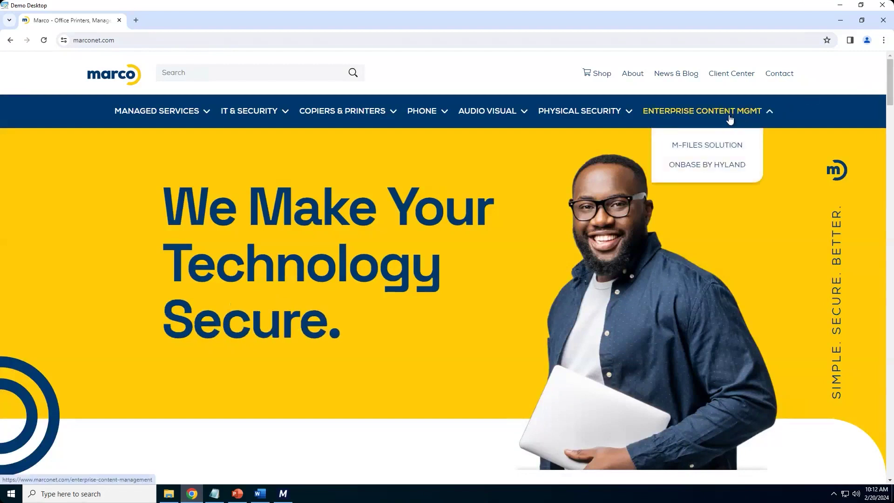
pyautogui.click(724, 153)
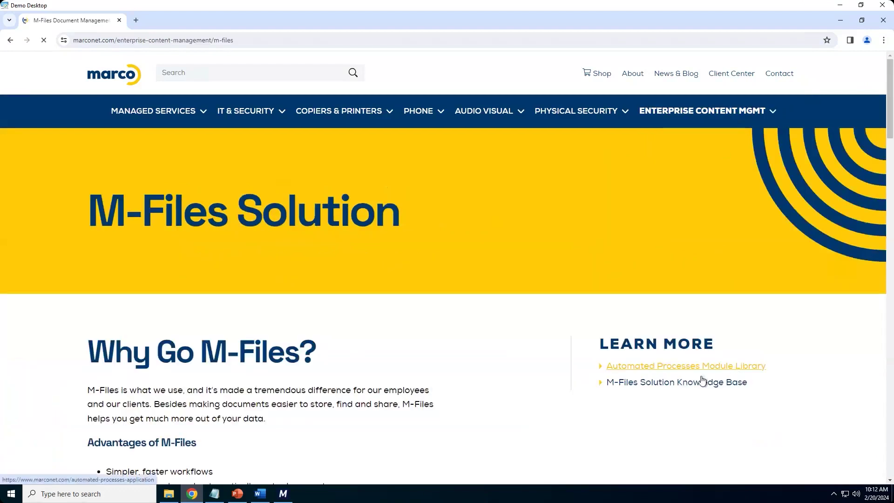
pyautogui.scroll(-1, 799, 358)
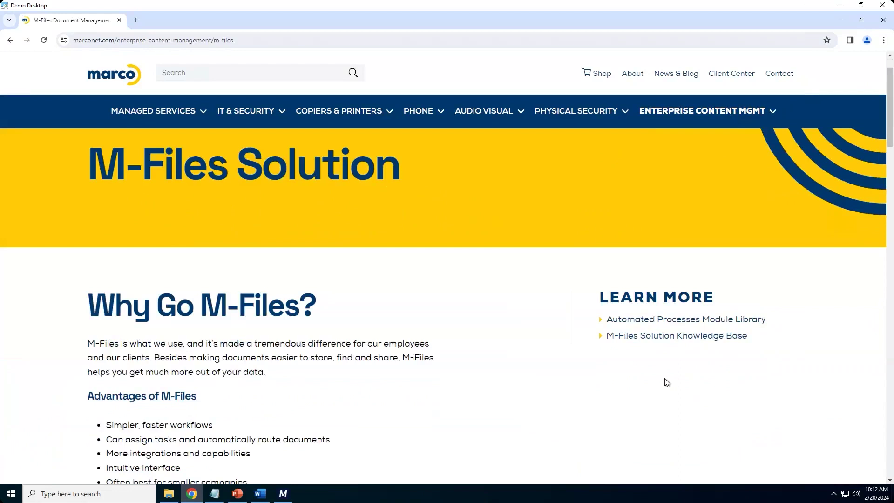
pyautogui.click(680, 336)
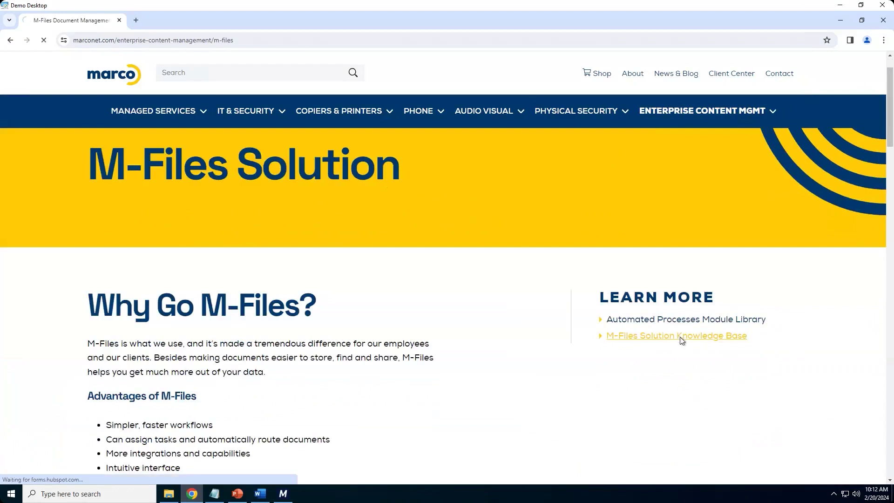
# View the M-Files Solution with Marco resources, then open help.m-files.com through the M-Files Help Center article and minimize the browser.
pyautogui.scroll(-2, 681, 340)
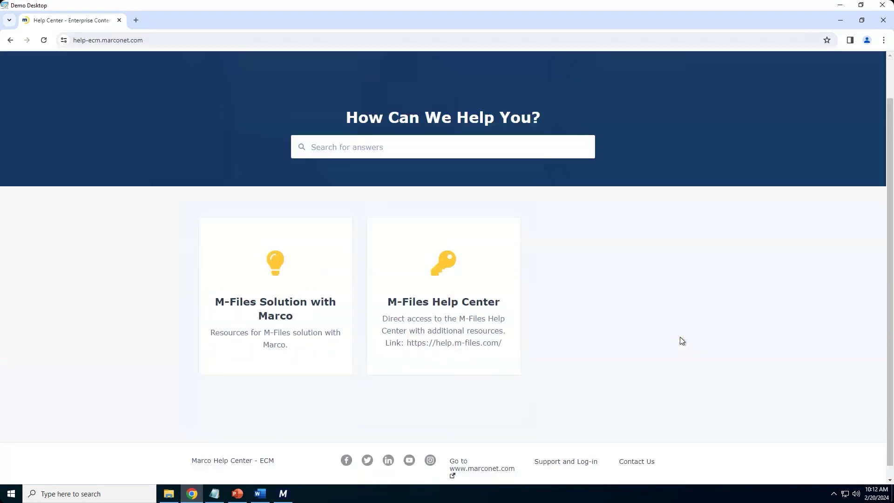
pyautogui.click(270, 306)
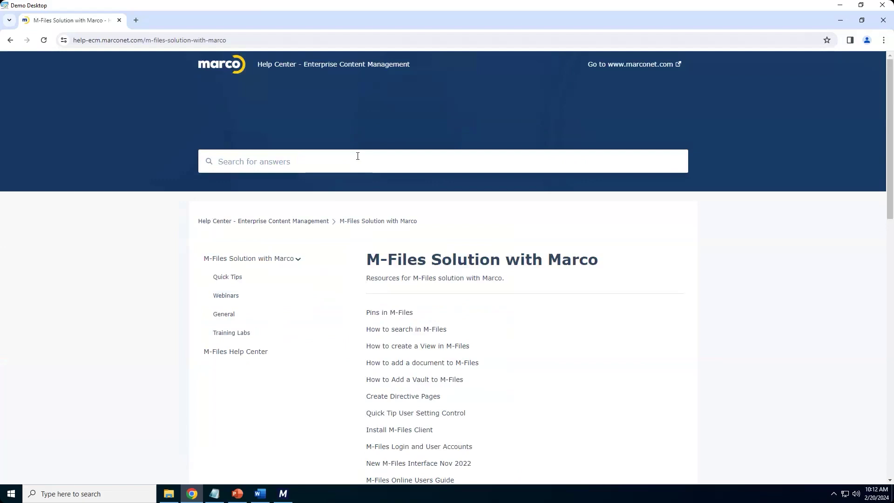
pyautogui.click(11, 40)
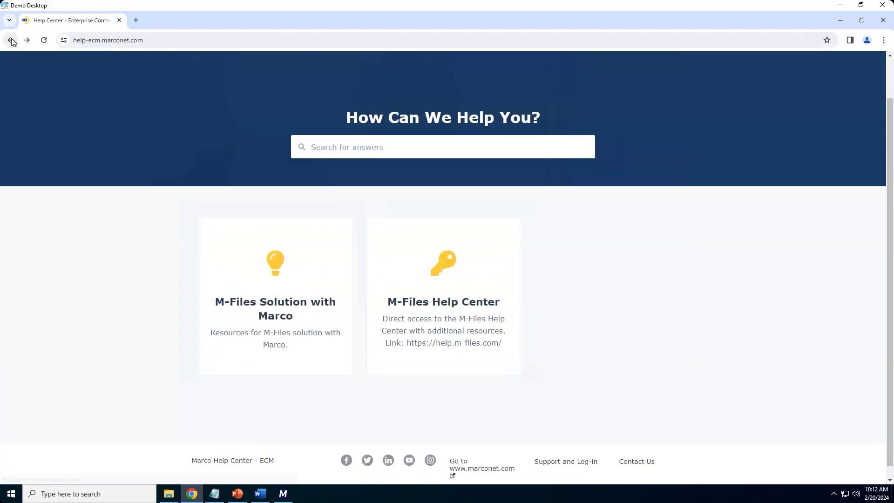
pyautogui.click(477, 302)
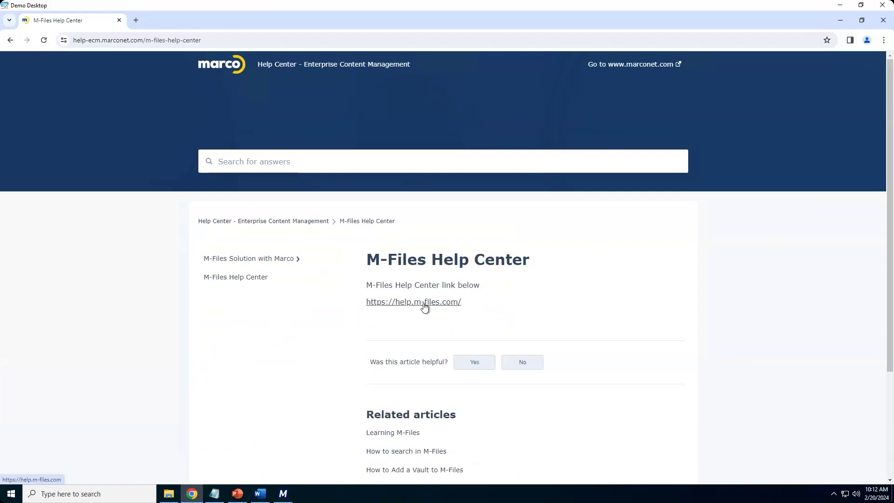
pyautogui.click(424, 303)
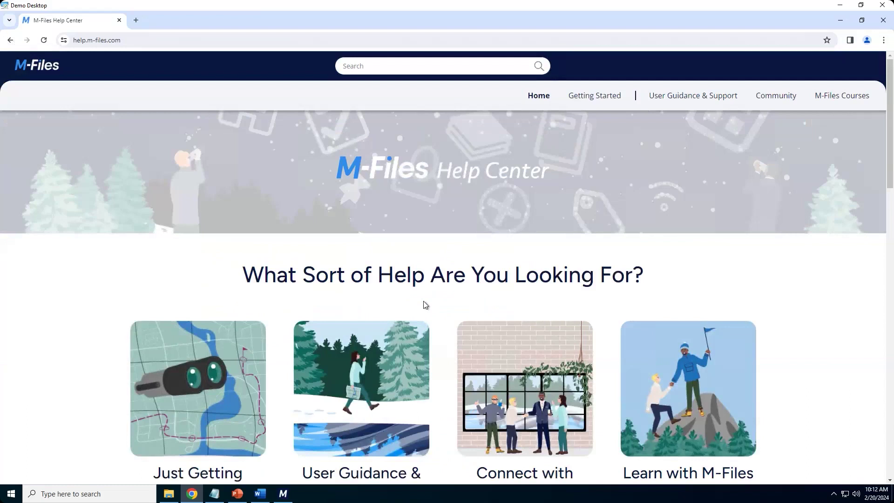
pyautogui.click(841, 25)
# Show the Question and Answer slide in PowerPoint, and minimize the presentation and the Lab 2 folder window.
pyautogui.moveTo(227, 500)
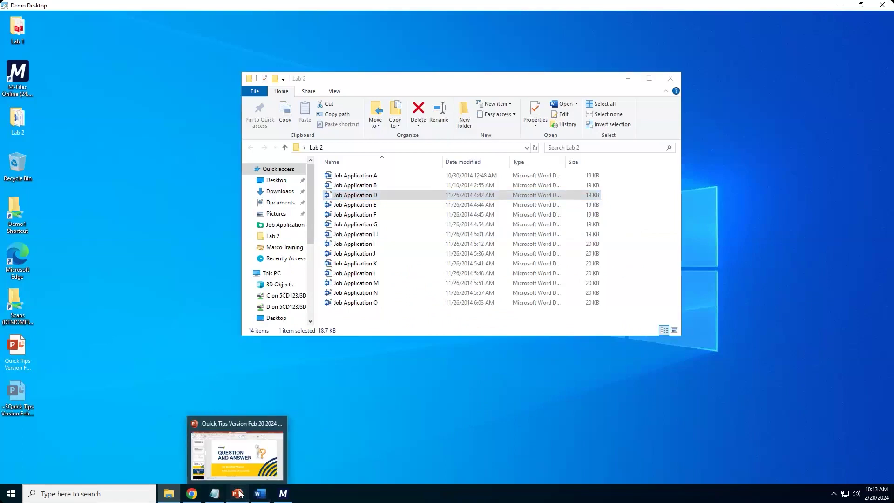
pyautogui.click(210, 449)
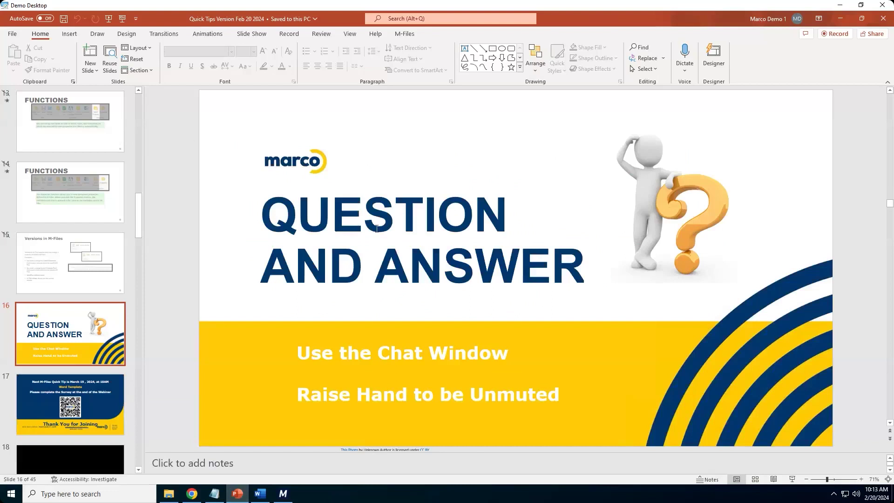
pyautogui.press('XF86AudioRaiseVolume')
pyautogui.click(841, 18)
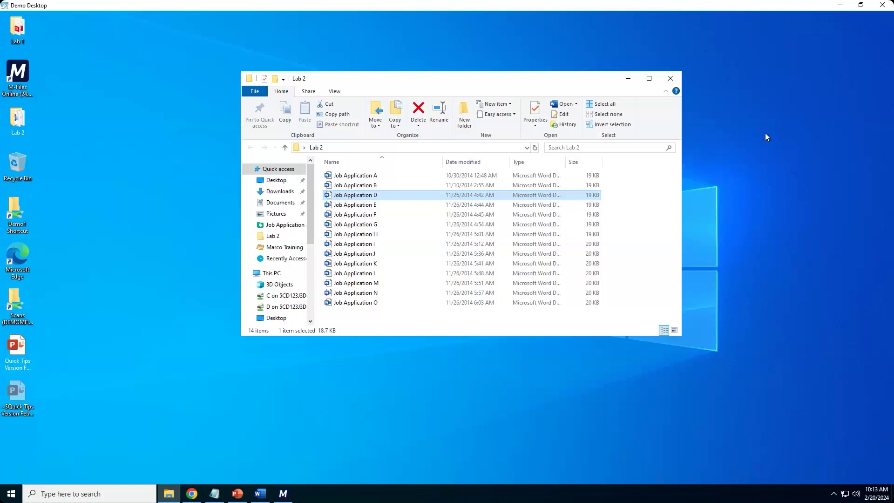
pyautogui.click(629, 80)
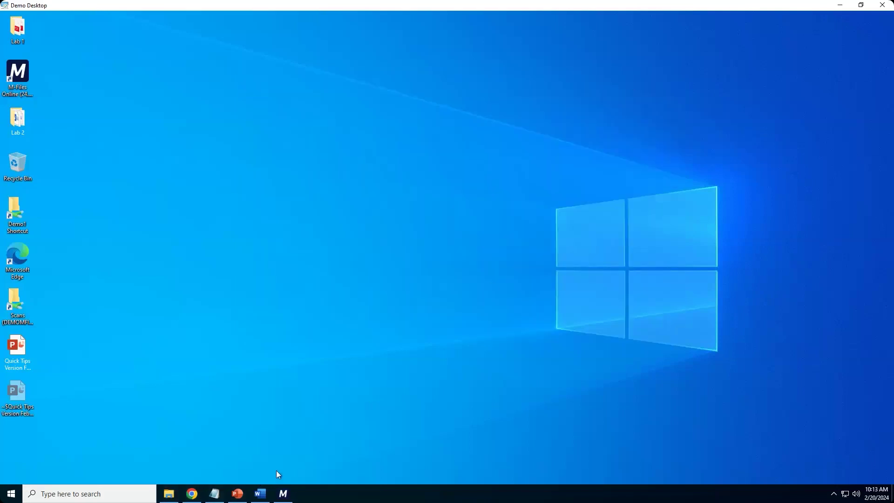
# Switch to the Marilyn text file in Notepad, center its window, and save it to the Marco Training vault on M-Files (M:), replacing the existing file.
pyautogui.click(214, 493)
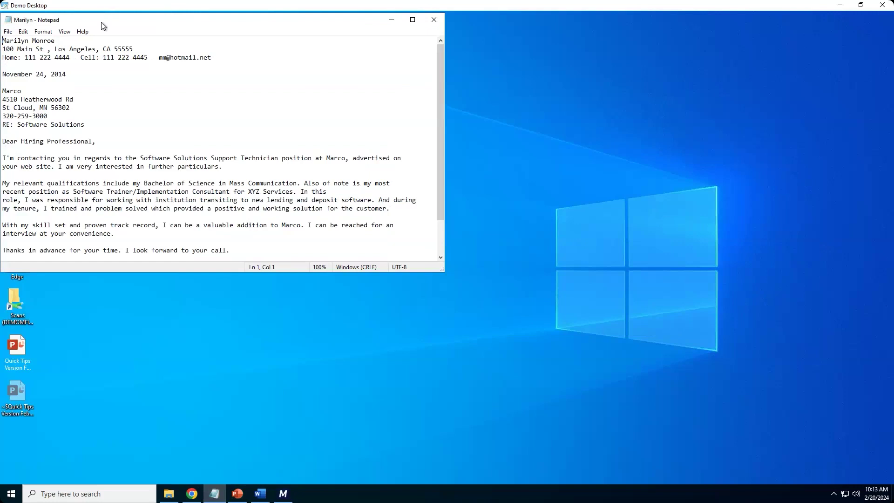
pyautogui.moveTo(103, 20); pyautogui.dragTo(361, 121)
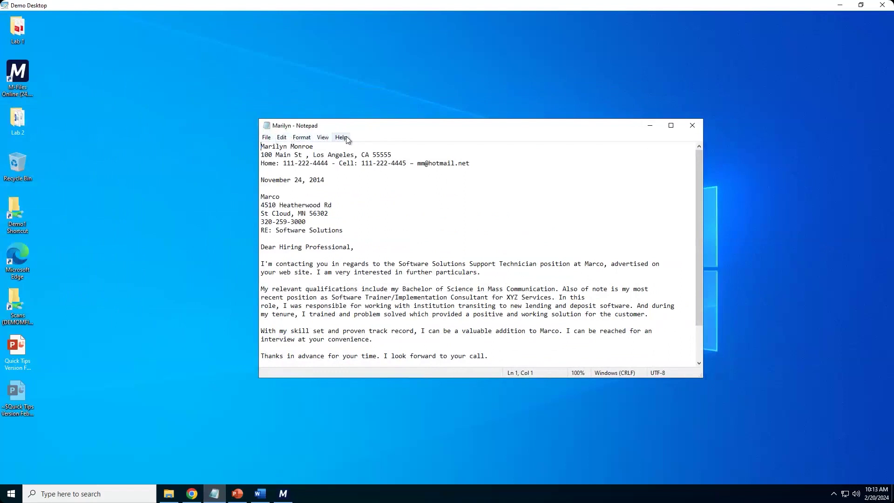
pyautogui.click(266, 138)
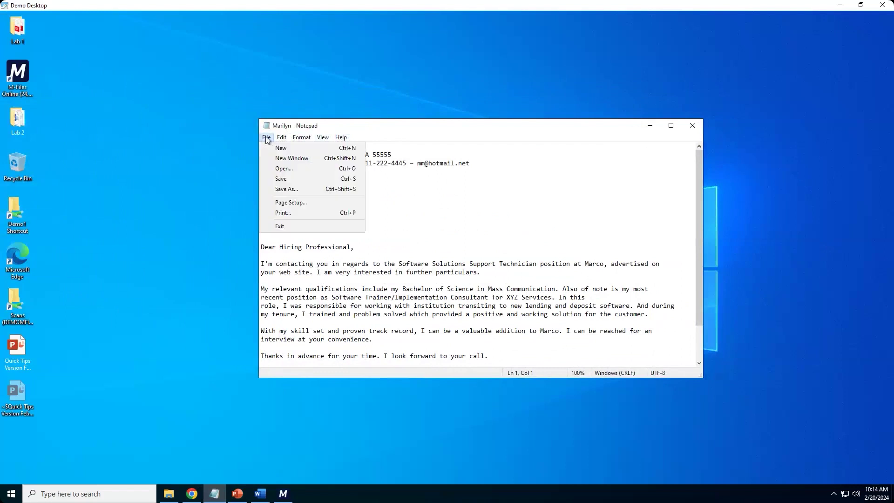
pyautogui.click(283, 189)
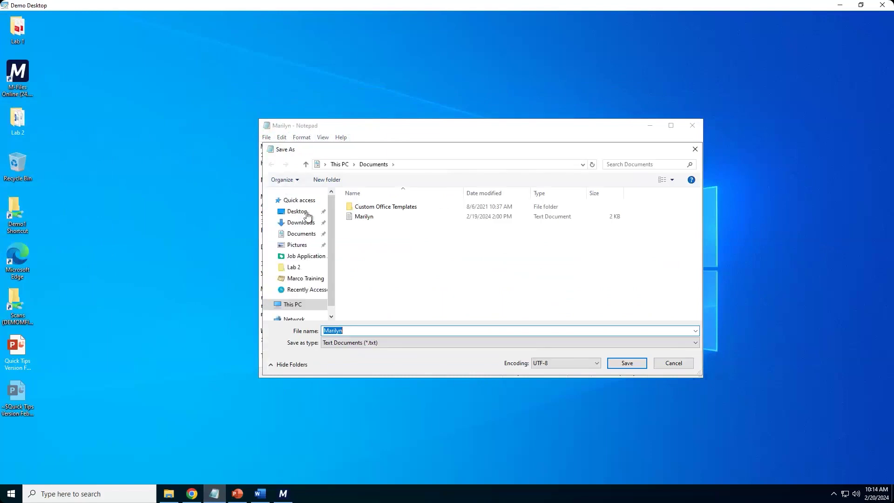
pyautogui.moveTo(332, 236); pyautogui.dragTo(325, 288)
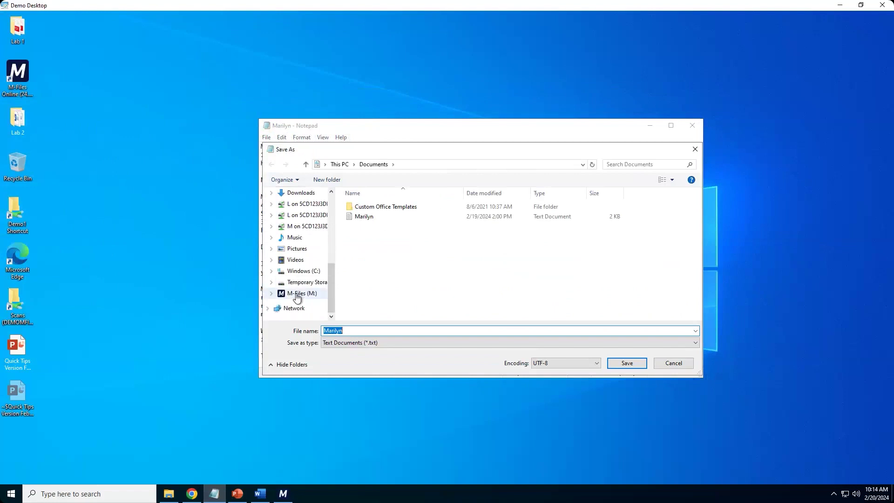
pyautogui.click(272, 294)
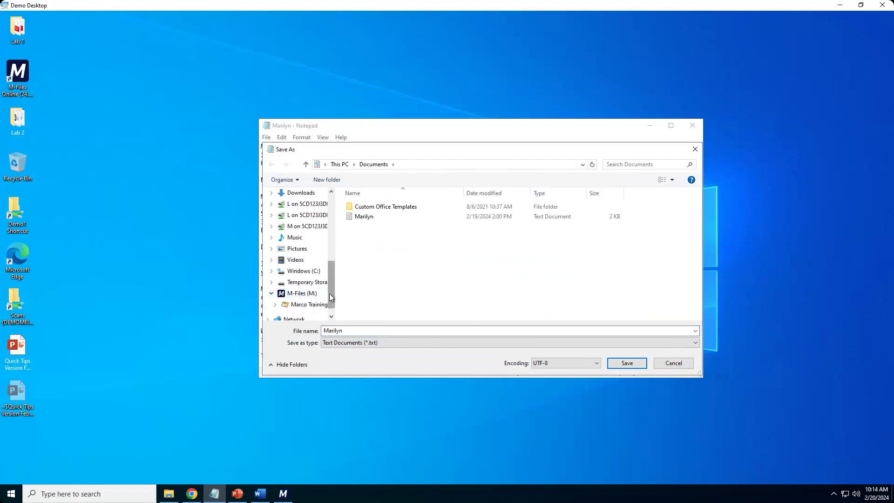
pyautogui.scroll(4, 329, 295)
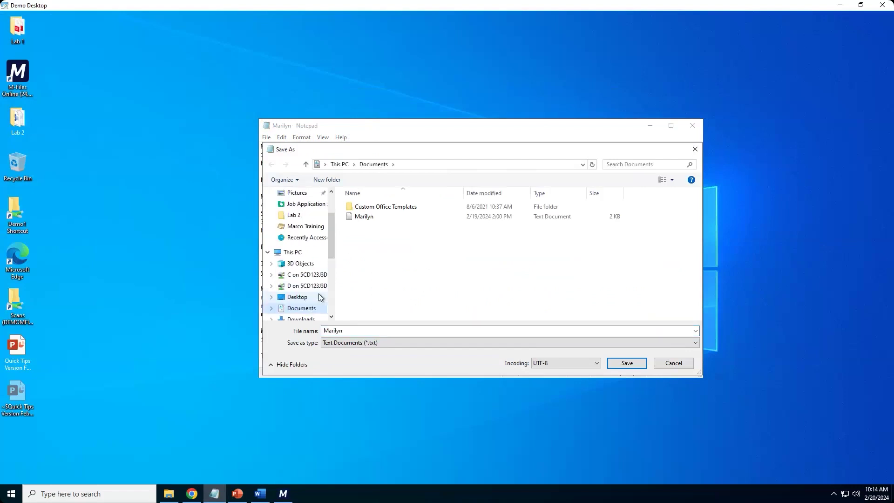
pyautogui.moveTo(329, 237); pyautogui.dragTo(326, 295)
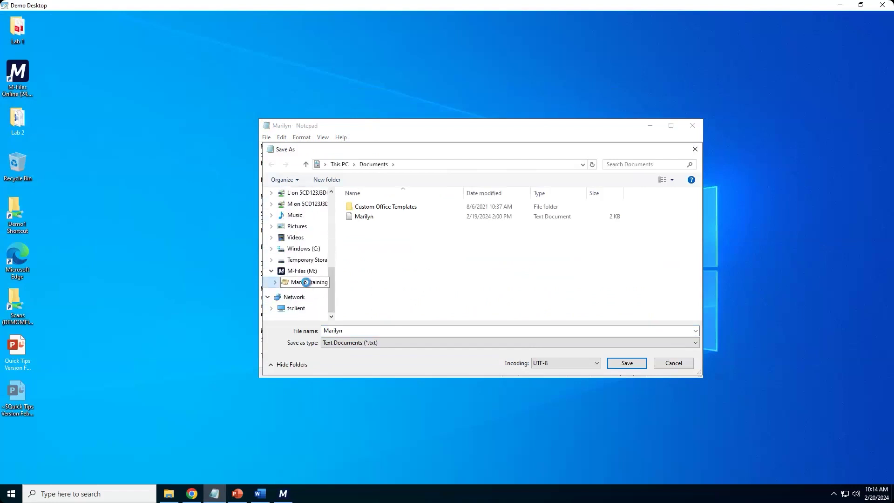
pyautogui.click(306, 282)
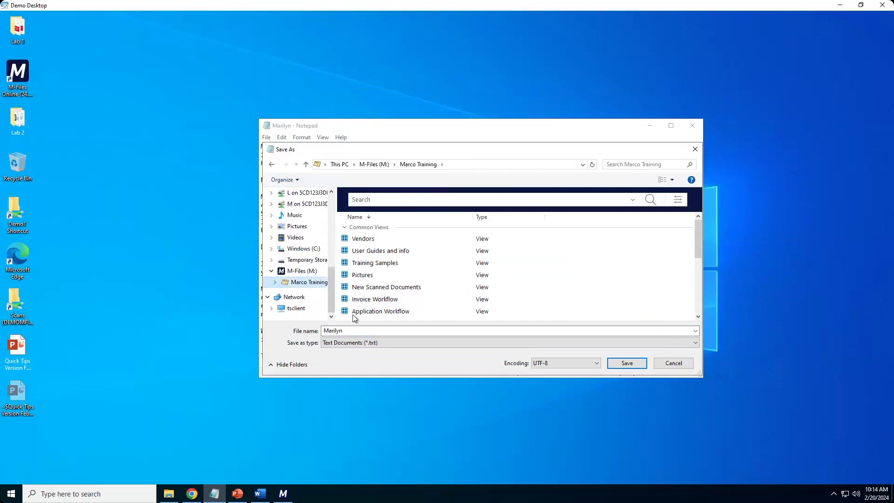
pyautogui.click(636, 363)
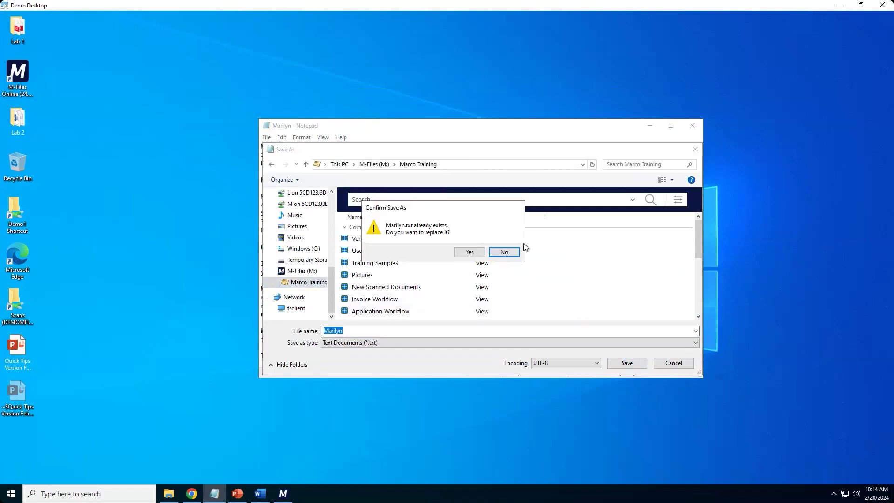
pyautogui.click(469, 253)
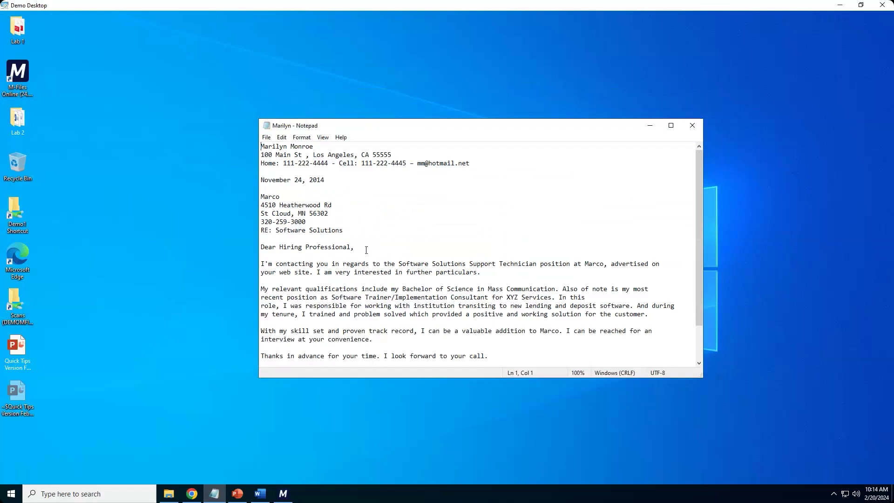
# Save the Notepad text under the new name Marilyn2 in the Marco Training vault, bringing up its Create Document card.
pyautogui.click(266, 137)
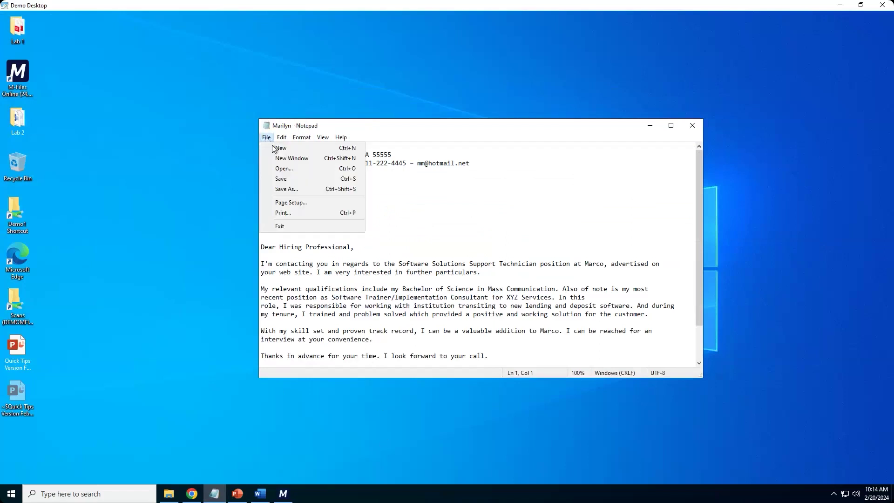
pyautogui.click(284, 188)
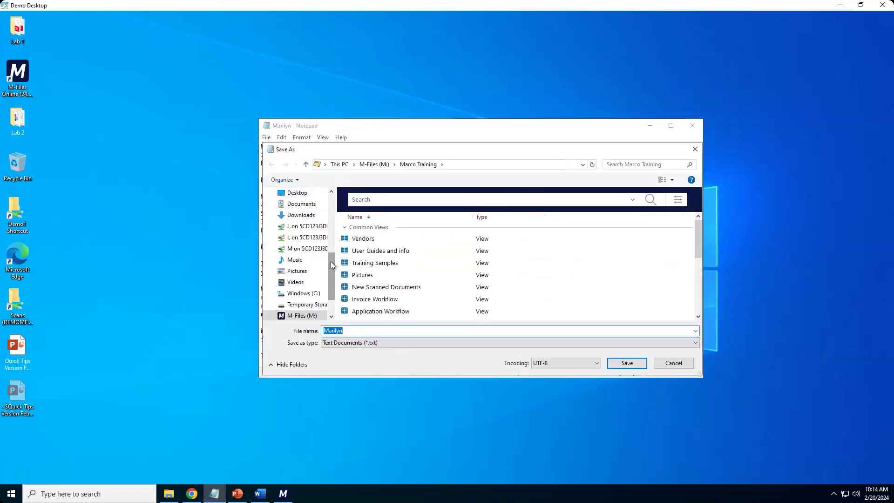
pyautogui.moveTo(330, 261); pyautogui.dragTo(330, 276)
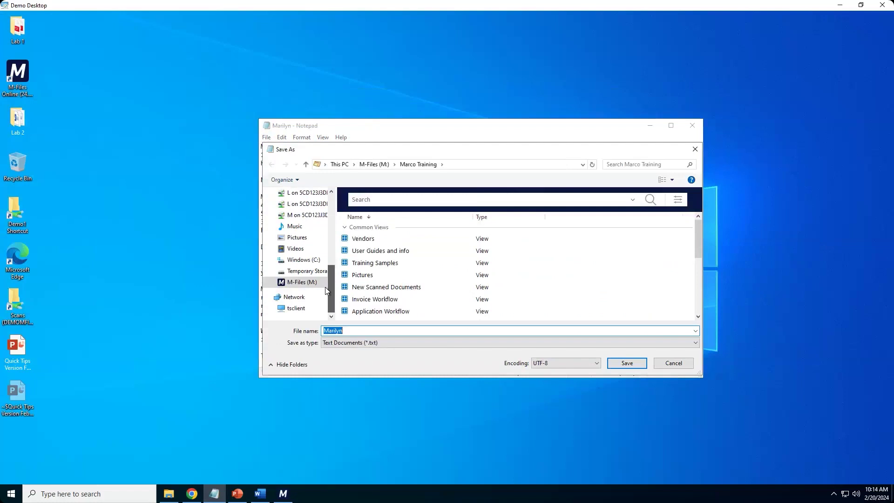
pyautogui.click(272, 284)
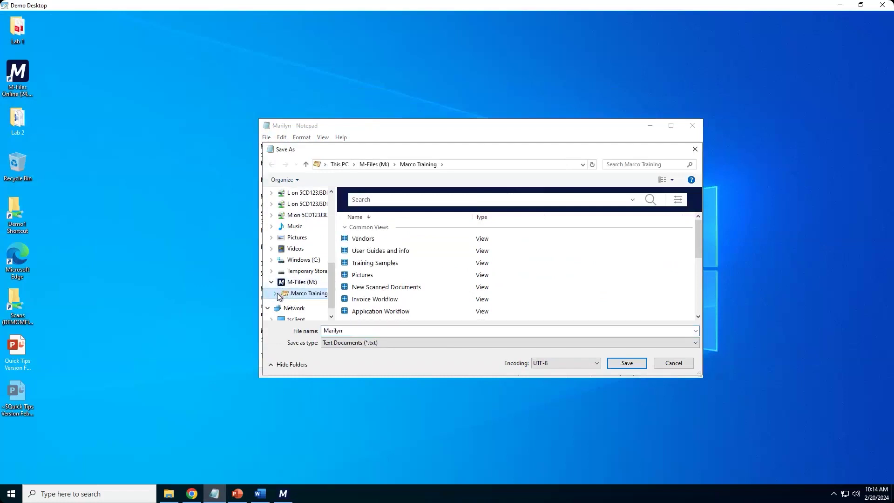
pyautogui.click(276, 294)
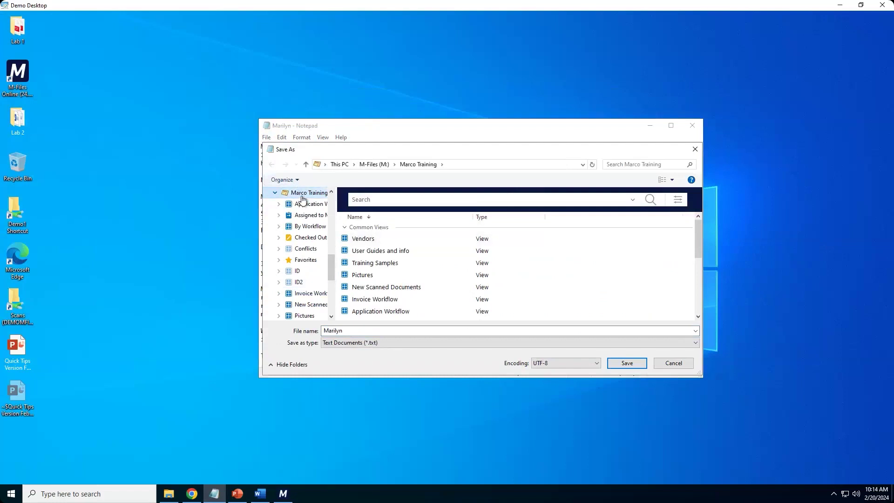
pyautogui.doubleClick(352, 329)
pyautogui.click(353, 330)
pyautogui.write('2')
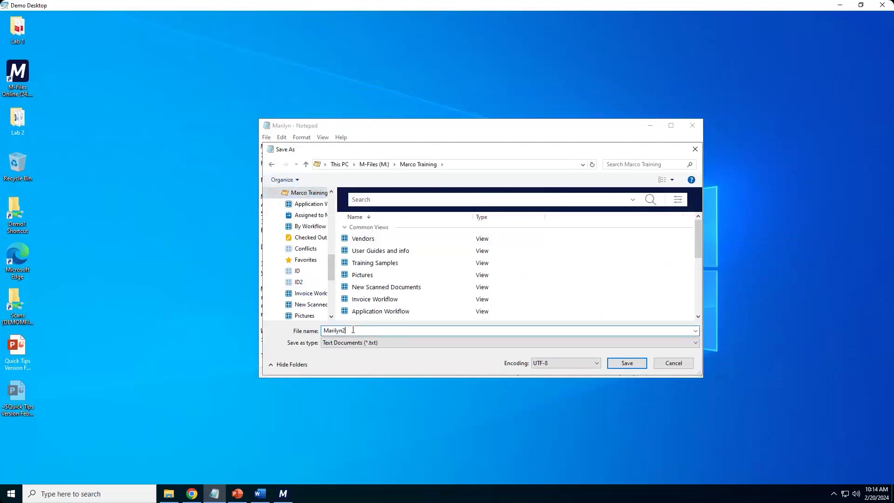
pyautogui.click(627, 363)
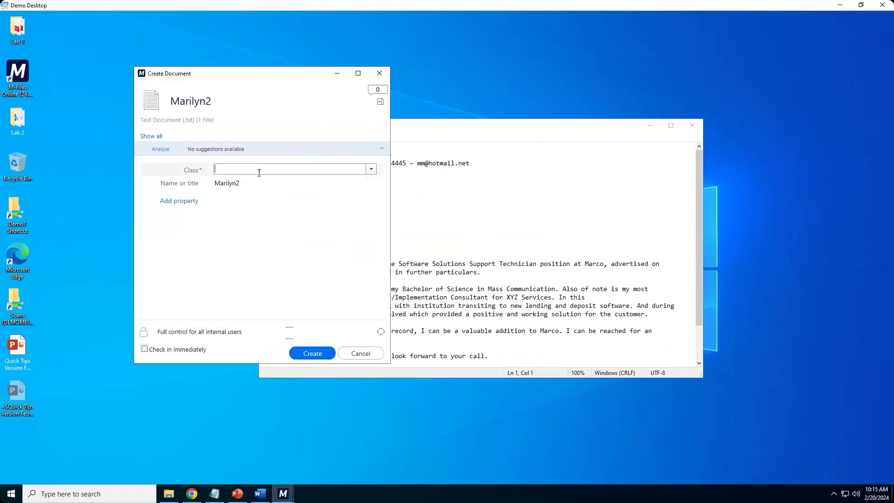
# Assign the class Document and the keyword 2 to Marilyn2 and create the document in the vault.
pyautogui.write('d')
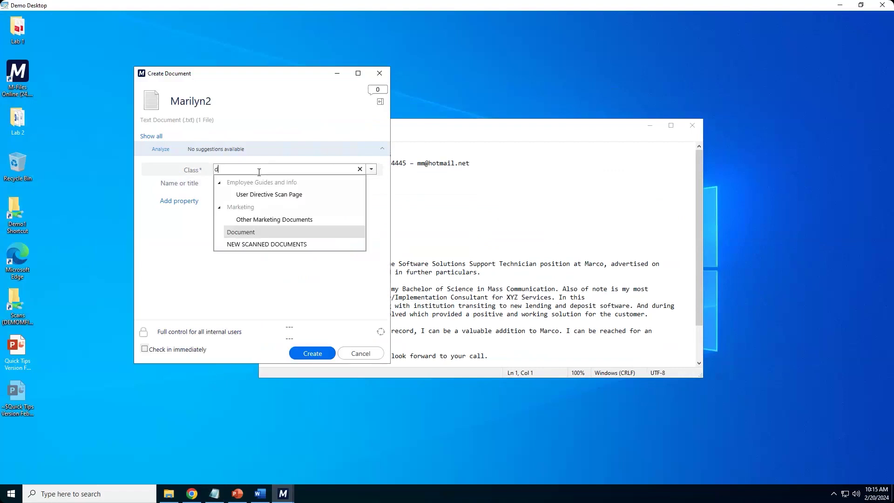
pyautogui.click(261, 231)
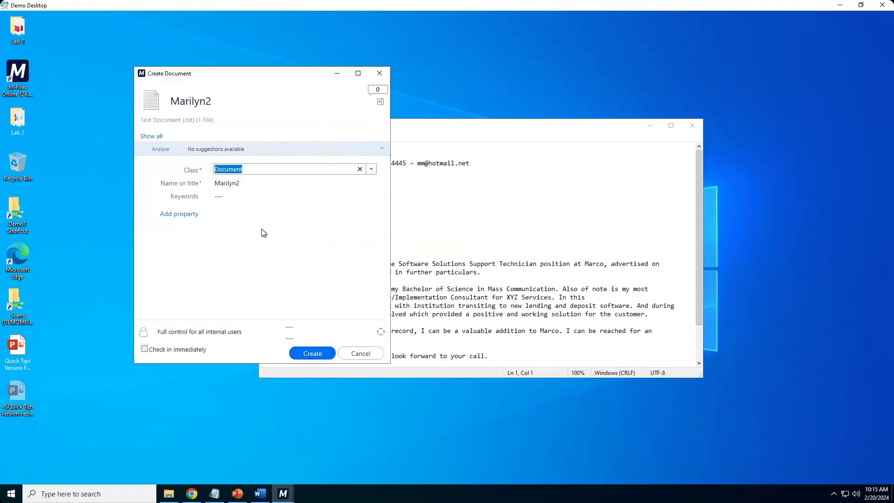
pyautogui.click(245, 197)
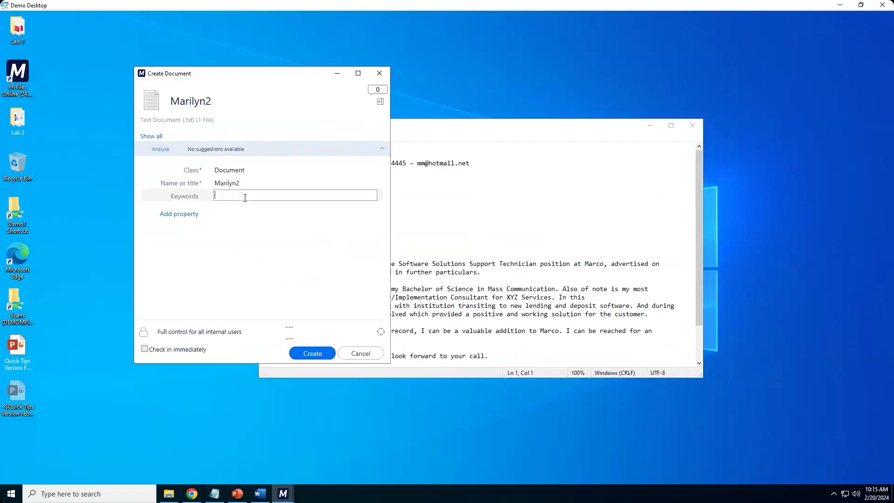
pyautogui.write('2')
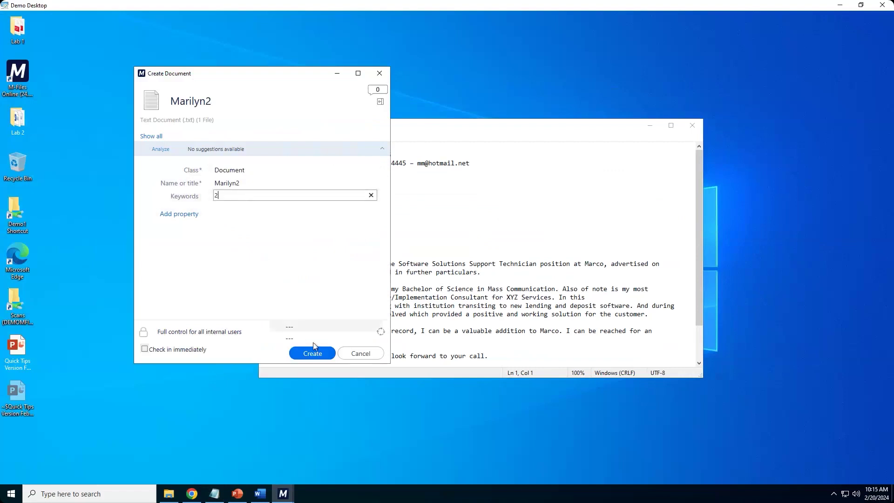
pyautogui.click(320, 356)
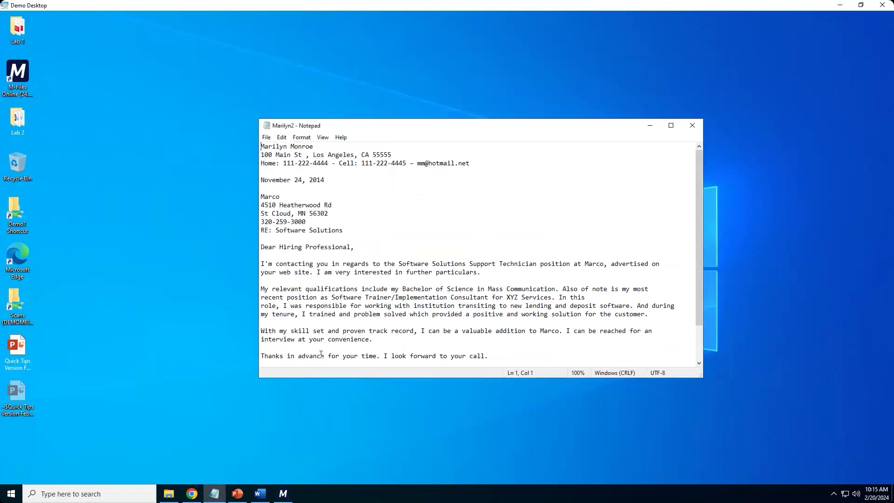
# Show Marilyn2 among the recently accessed documents in M-Files, then close its Notepad window and check the document in.
pyautogui.click(285, 494)
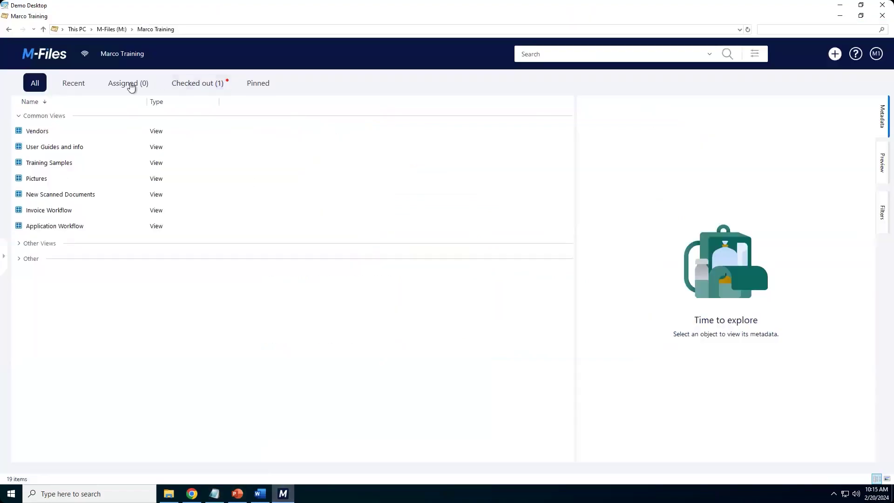
pyautogui.click(75, 84)
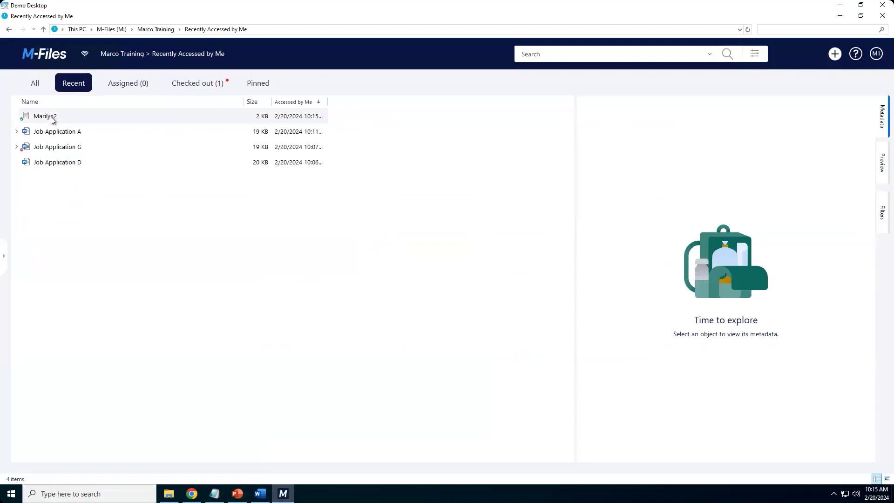
pyautogui.click(213, 494)
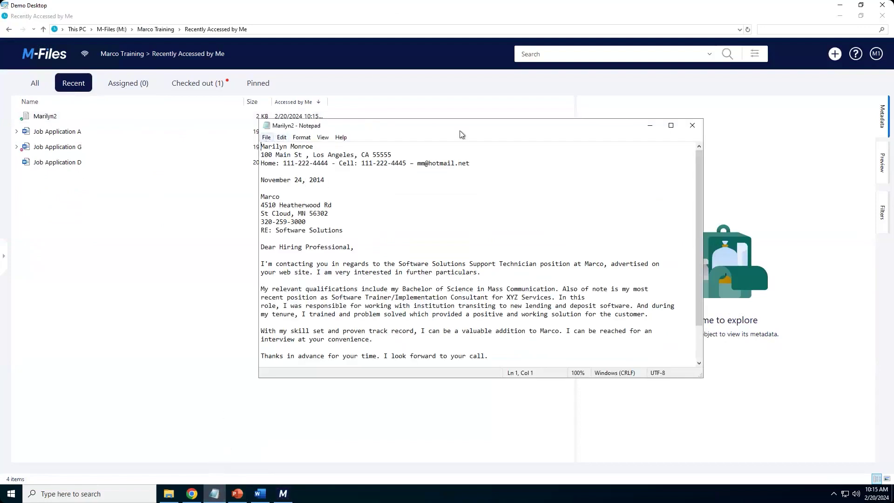
pyautogui.click(693, 126)
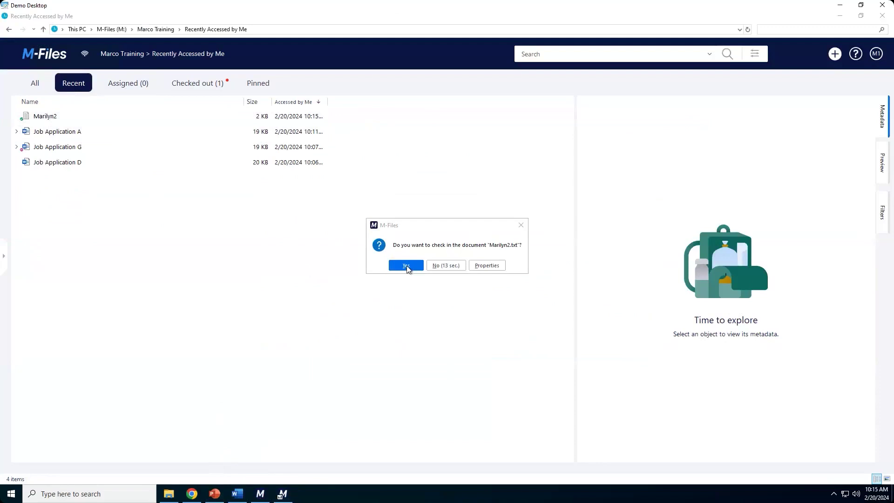
pyautogui.click(406, 267)
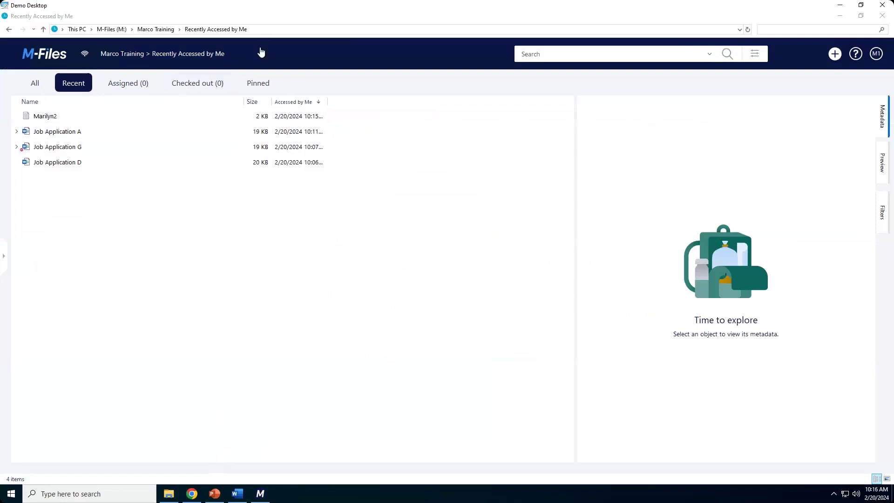
# Open the M-Files User Guide from the M-Files help resources.
pyautogui.click(296, 55)
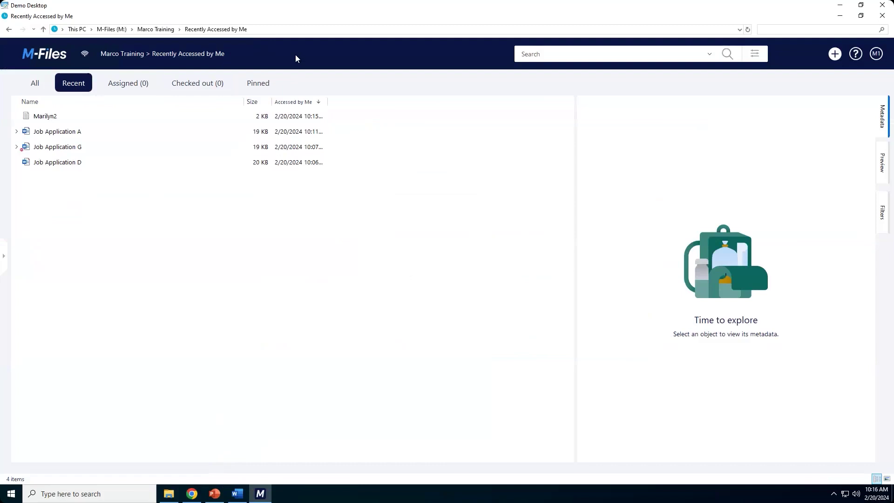
pyautogui.press('alt')
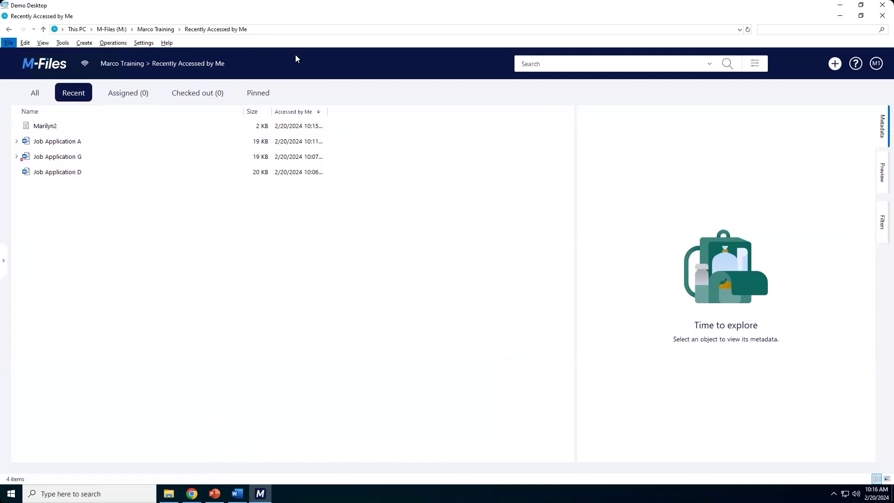
pyautogui.click(172, 42)
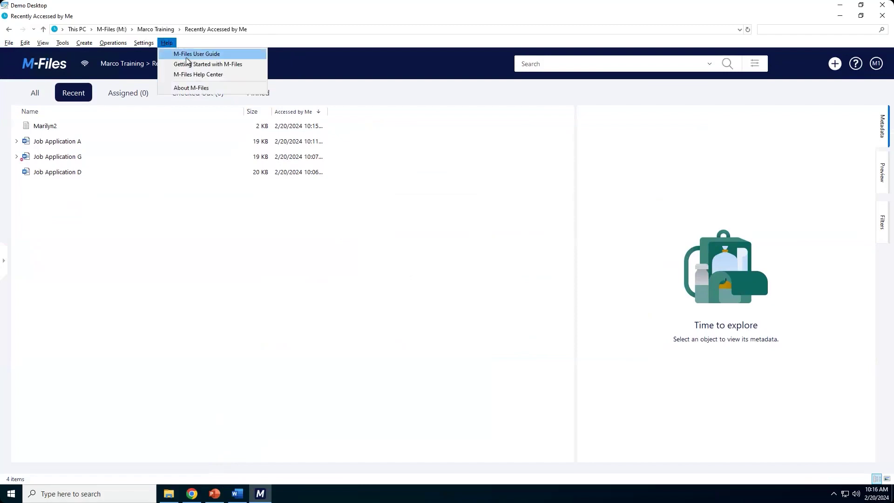
pyautogui.click(186, 57)
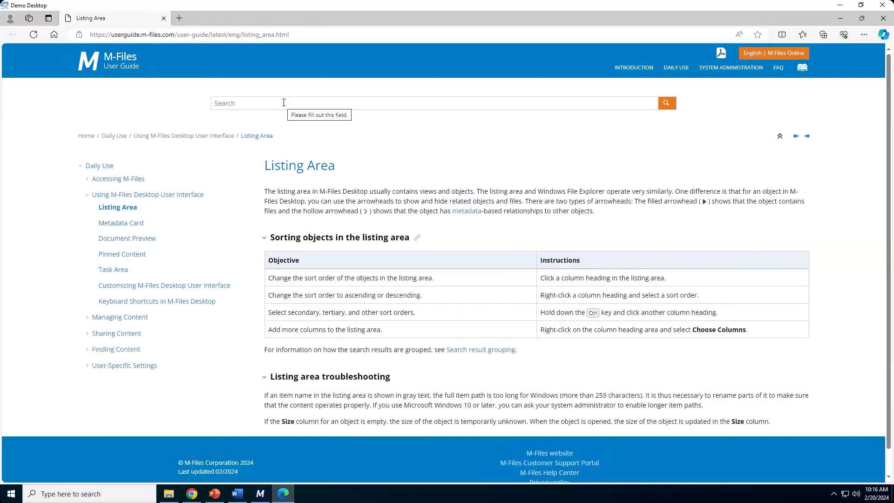
# Search the user guide for co-authoring and open the article on checking out a document for co-authoring with Microsoft SharePoint.
pyautogui.click(284, 102)
pyautogui.write('co-a')
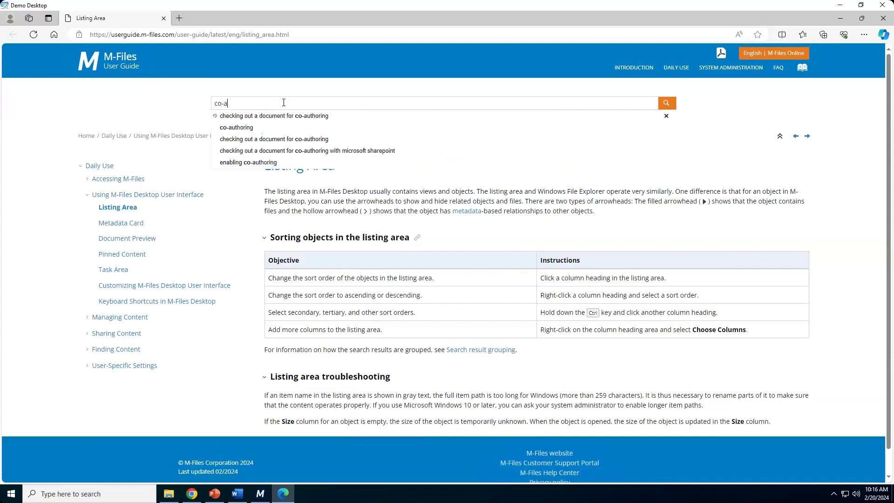
pyautogui.write('uthoring')
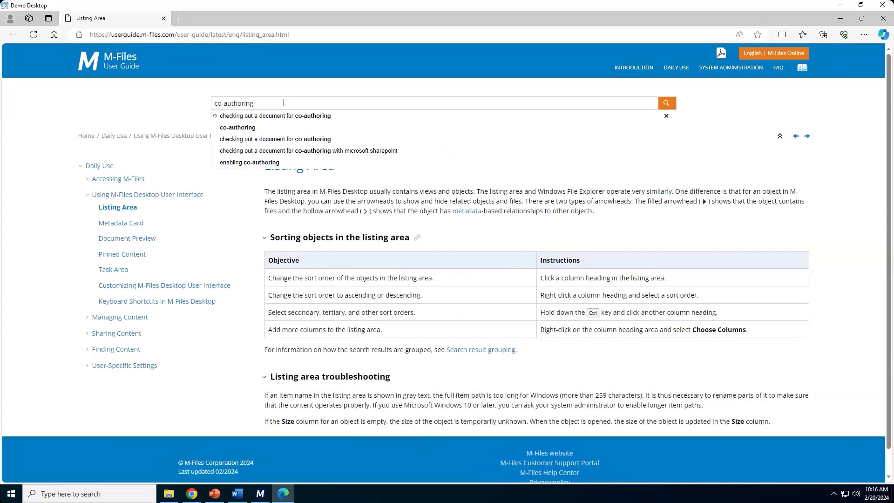
pyautogui.press('Return')
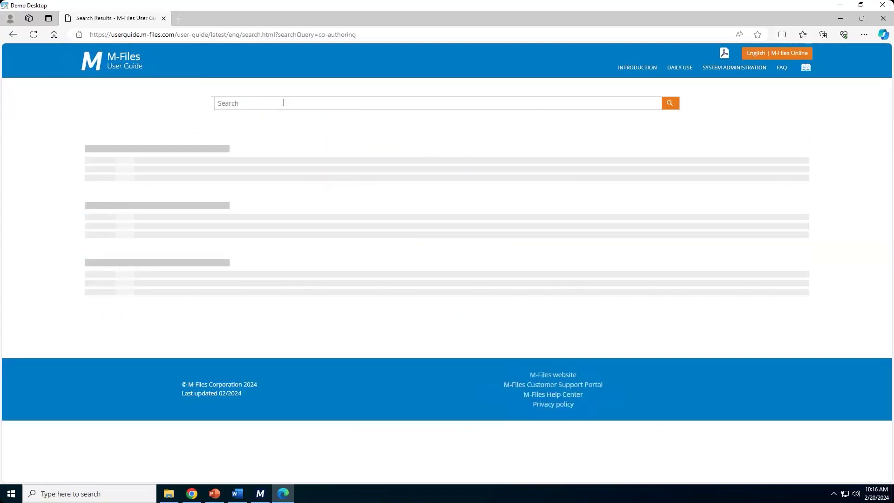
pyautogui.click(165, 149)
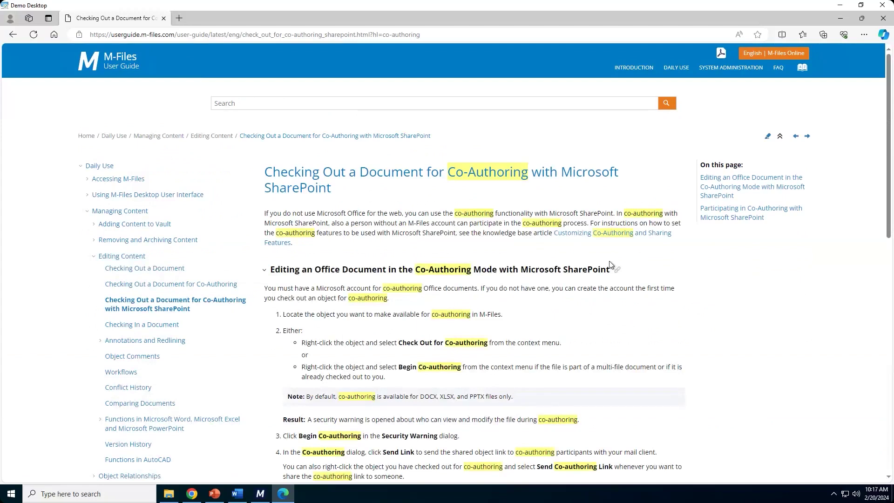
# Review the article's instructions for editing and participating in co-authoring with Microsoft SharePoint, and minimize the browser.
pyautogui.scroll(-2, 583, 272)
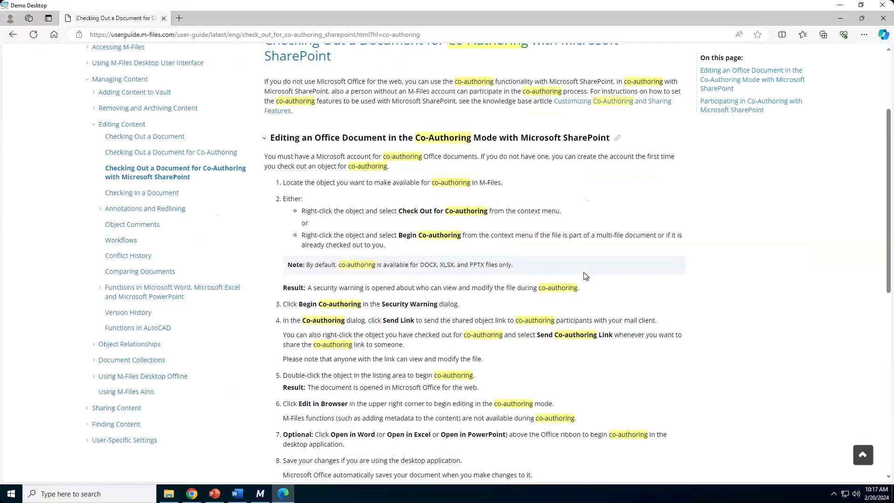
pyautogui.scroll(-2, 583, 273)
pyautogui.scroll(-2, 584, 273)
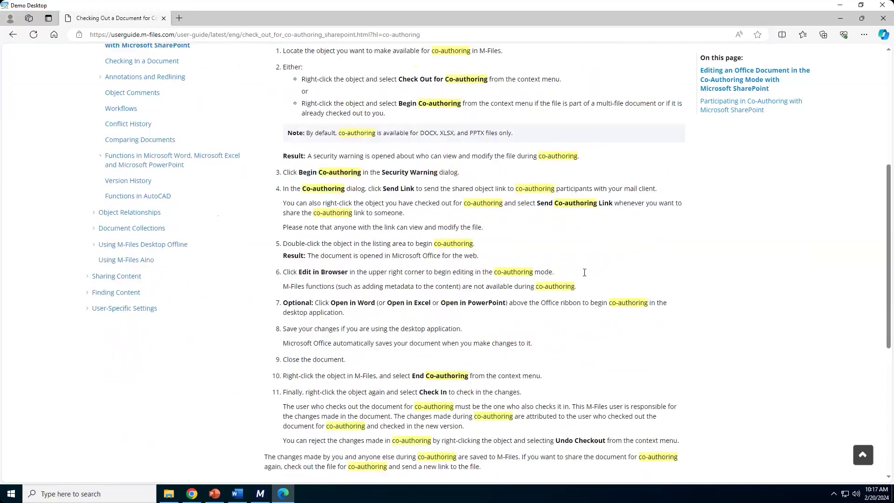
pyautogui.scroll(-2, 584, 272)
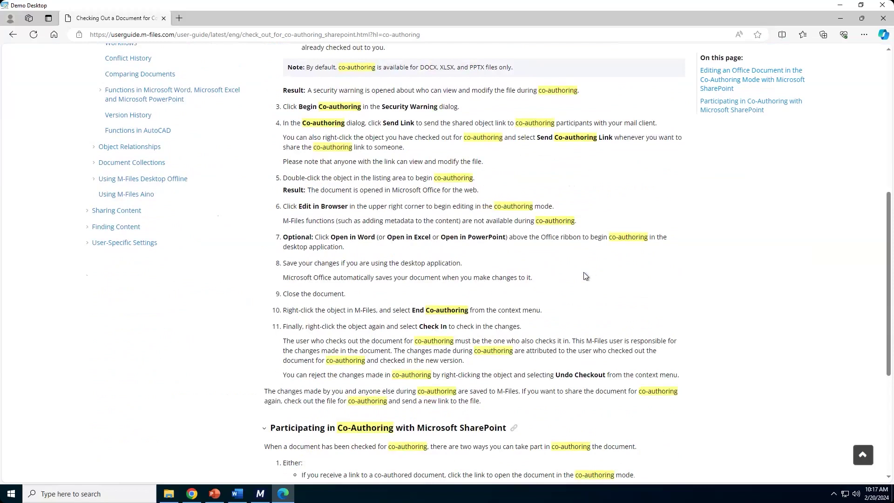
pyautogui.scroll(-2, 585, 276)
pyautogui.scroll(-2, 584, 276)
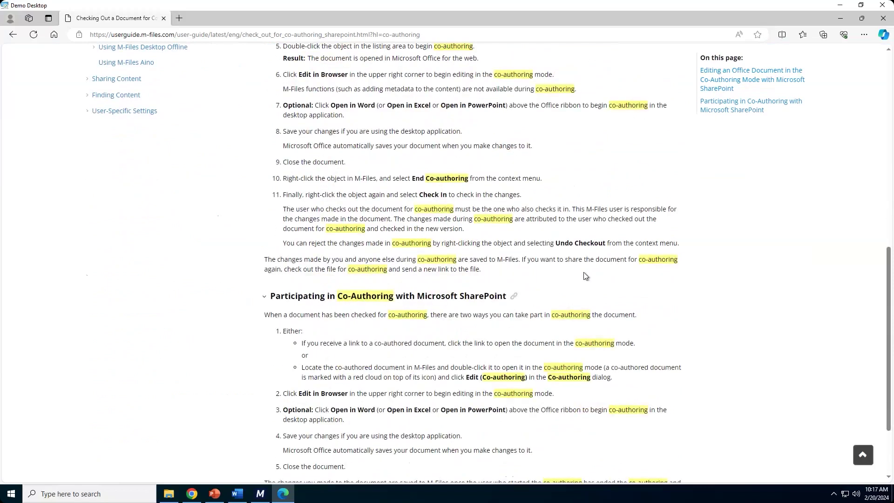
pyautogui.scroll(-2, 585, 275)
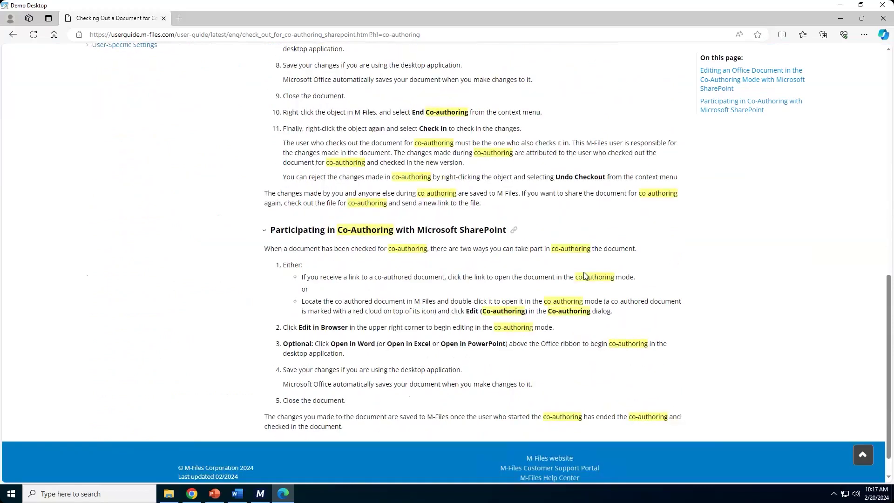
pyautogui.scroll(12, 584, 275)
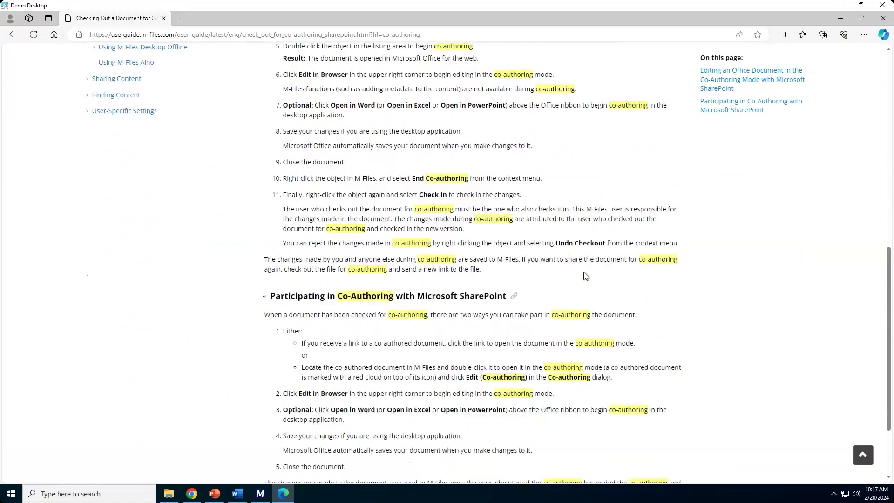
pyautogui.scroll(4, 584, 275)
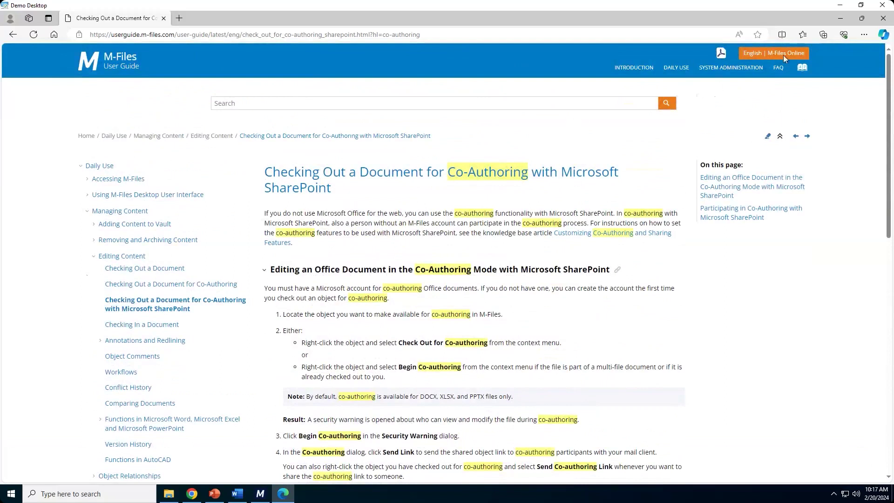
pyautogui.click(840, 21)
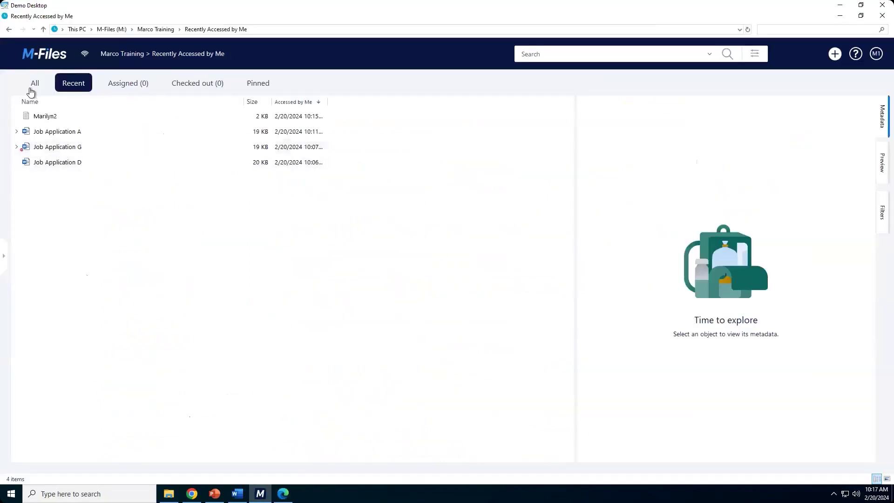
# Switch to PowerPoint, start the slide show from the Question and Answer slide, and advance to the Thank You for Joining slide.
pyautogui.click(214, 495)
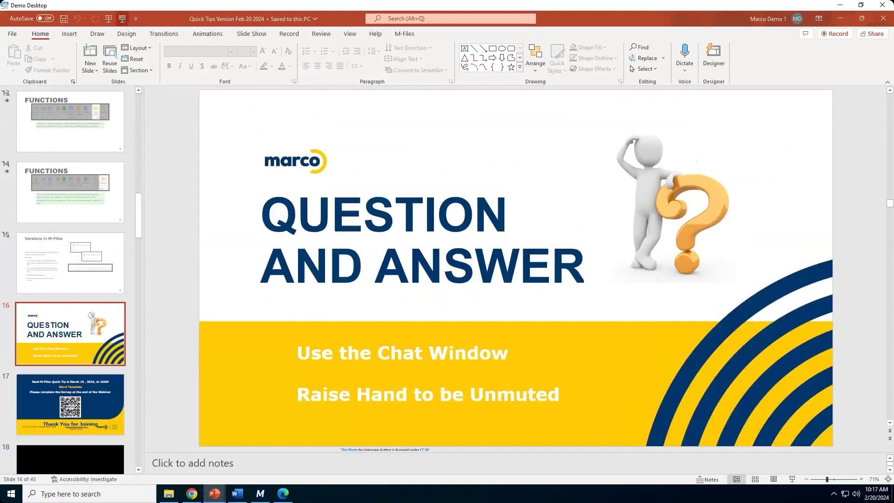
pyautogui.click(122, 18)
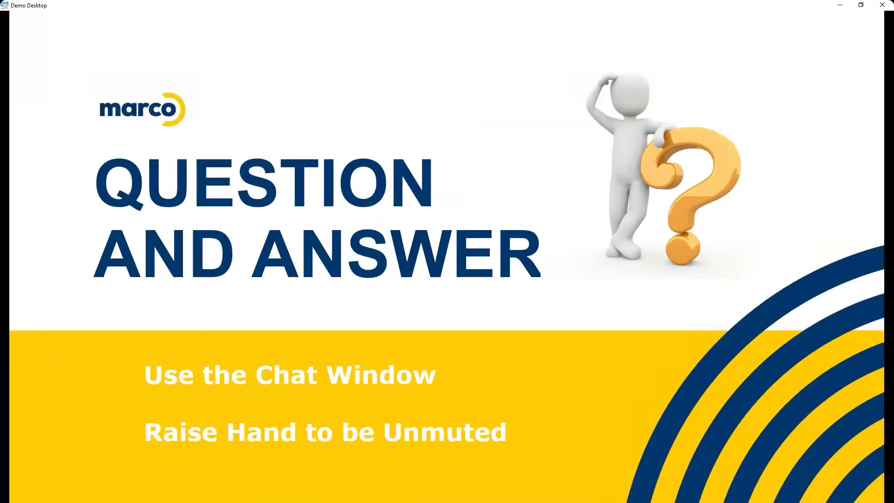
pyautogui.click(586, 328)
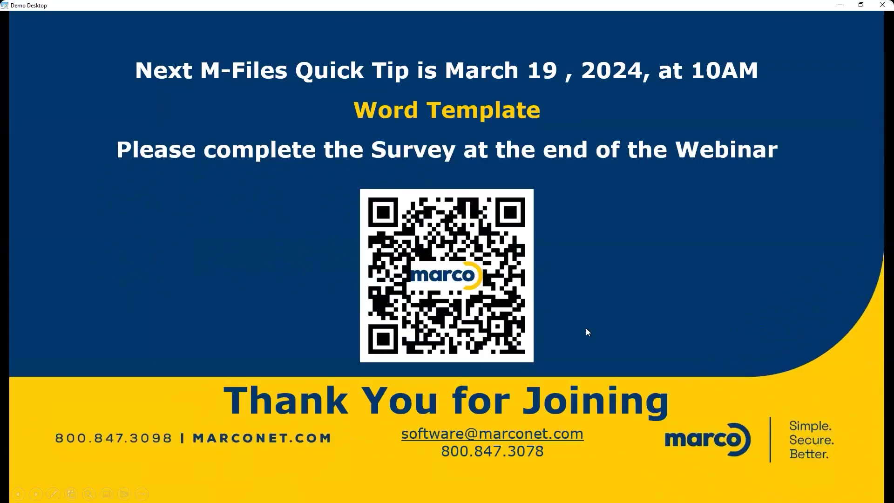